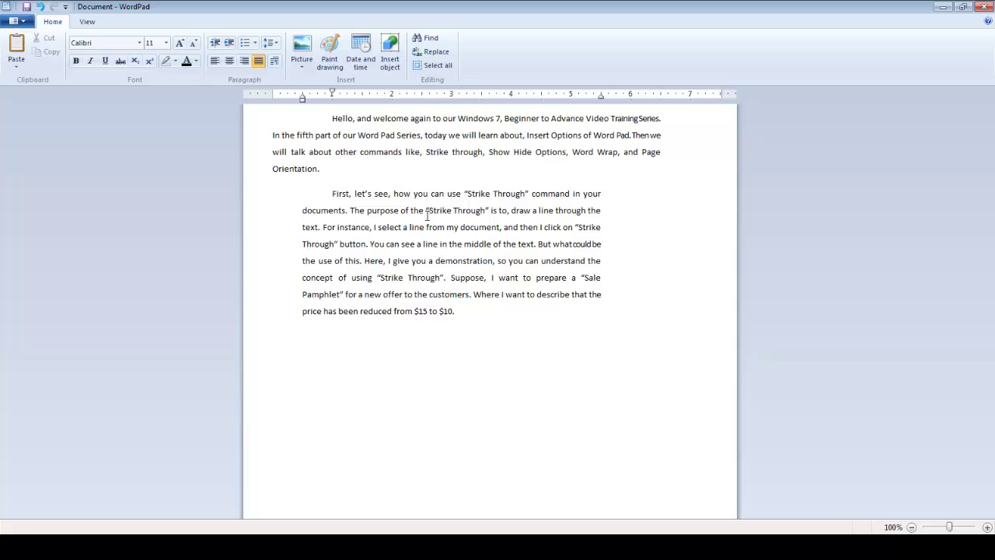
- Apply strikethrough to the quoted words “Strike Through” in the second line of the indented paragraph
left_click_drag(424, 210, 490, 210)
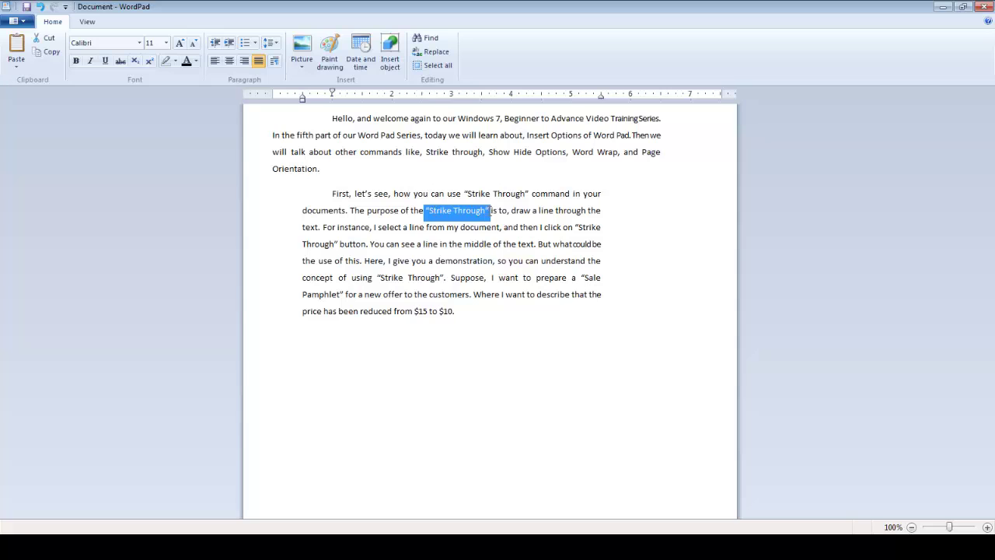
left_click(120, 61)
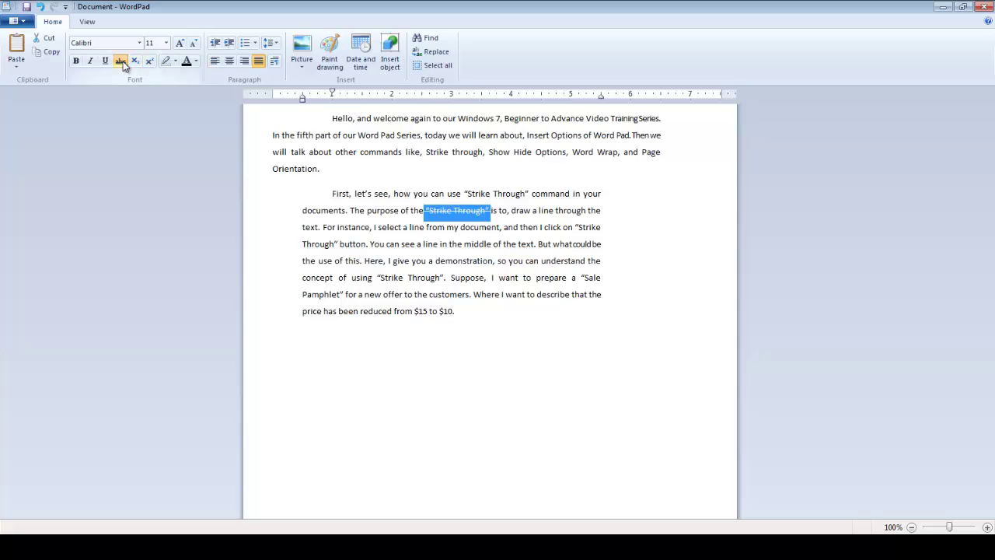
left_click(479, 310)
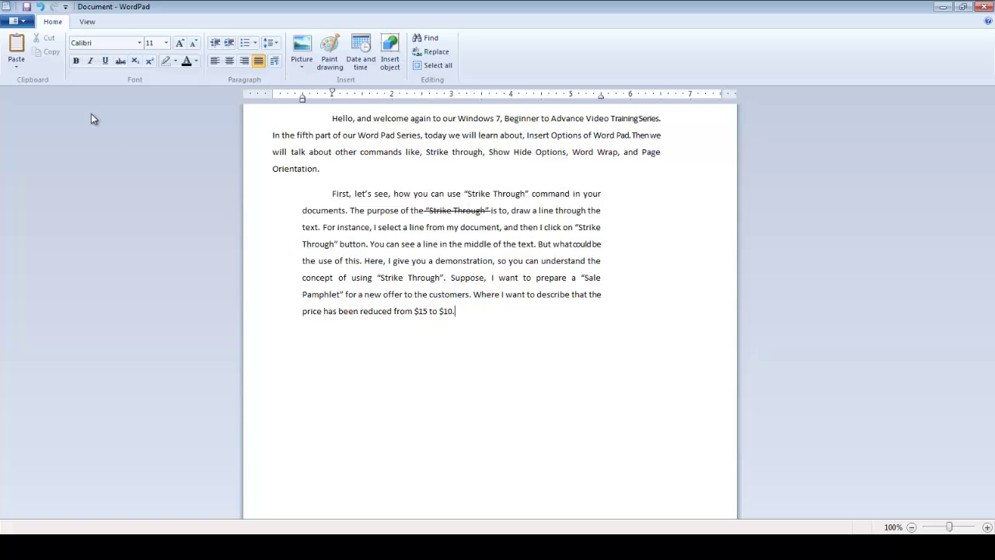
- Start a new blank document without saving the changes to the current one
left_click(15, 21)
left_click(29, 41)
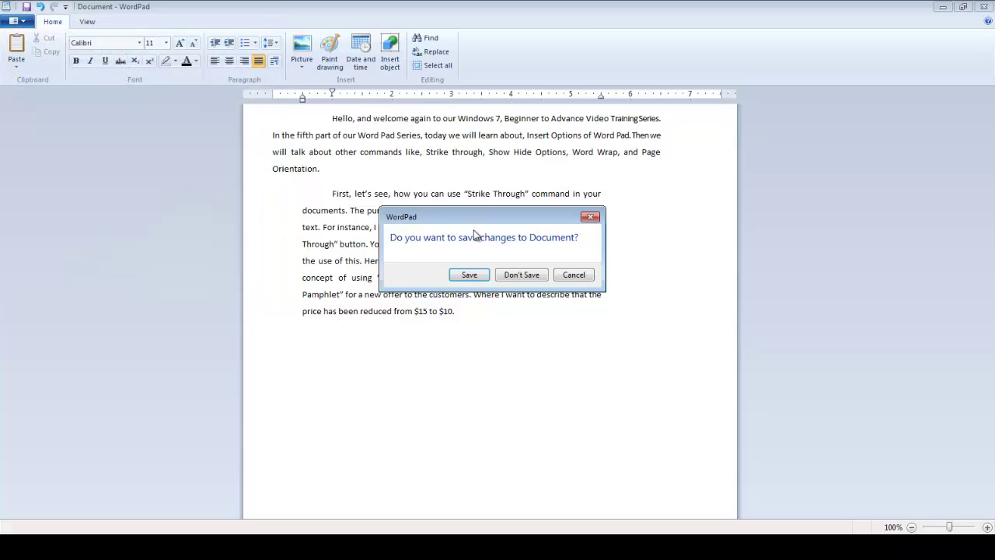
left_click(515, 275)
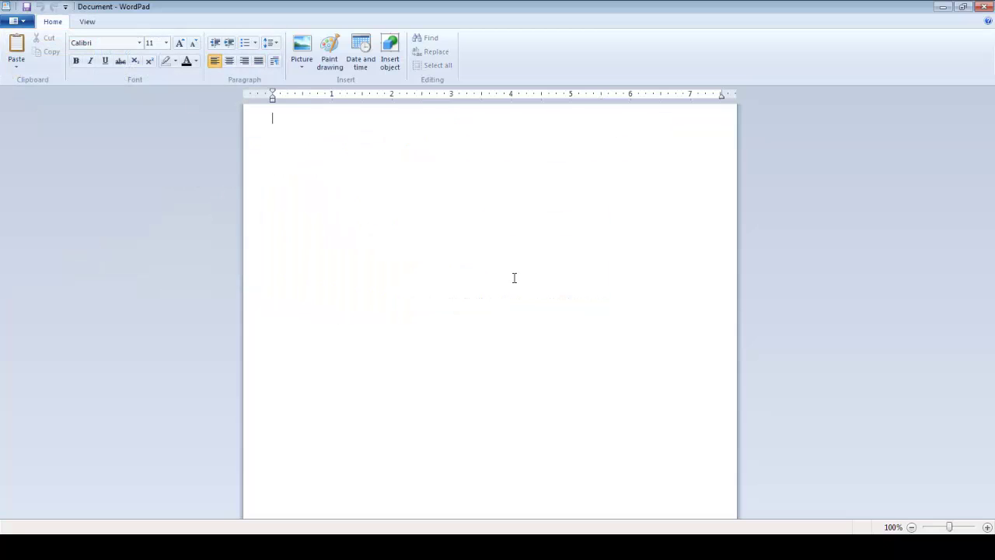
- Write "Sale of Jackets", "$15" and "$10" on three separate lines
type("Sale of ")
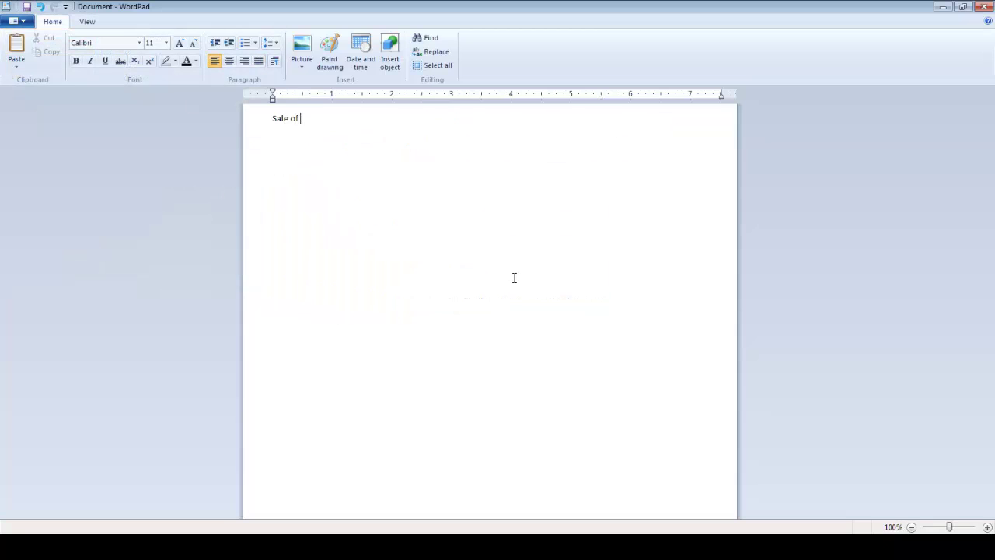
type("Jackets")
key("Return")
type("$15")
key("Return")
type("%$")
key("BackSpace")
key("BackSpace")
type("$10")
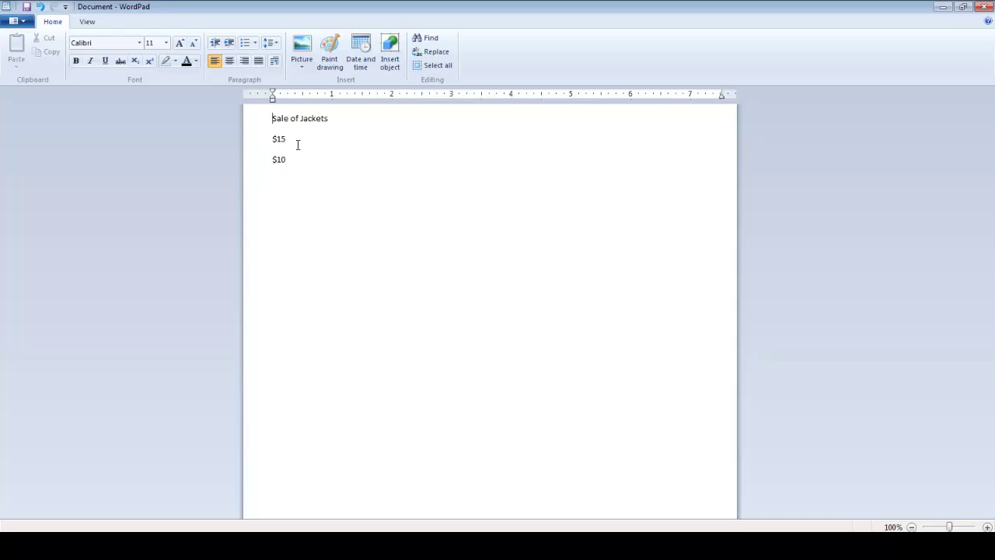
- Center all three lines and set their line spacing to 1.0 without the 10pt space after paragraphs
left_click(273, 116)
left_click_drag(272, 117, 315, 173)
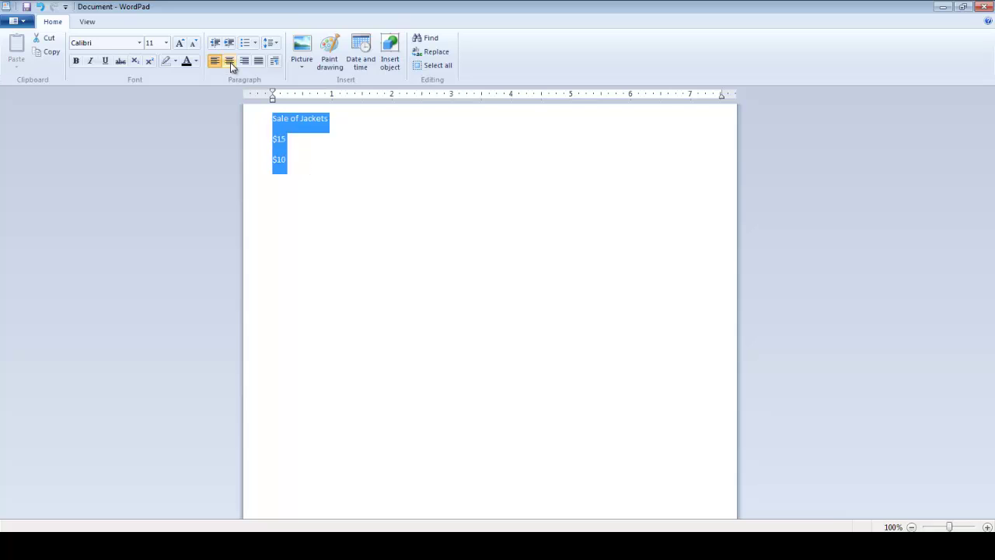
left_click(230, 62)
left_click(273, 49)
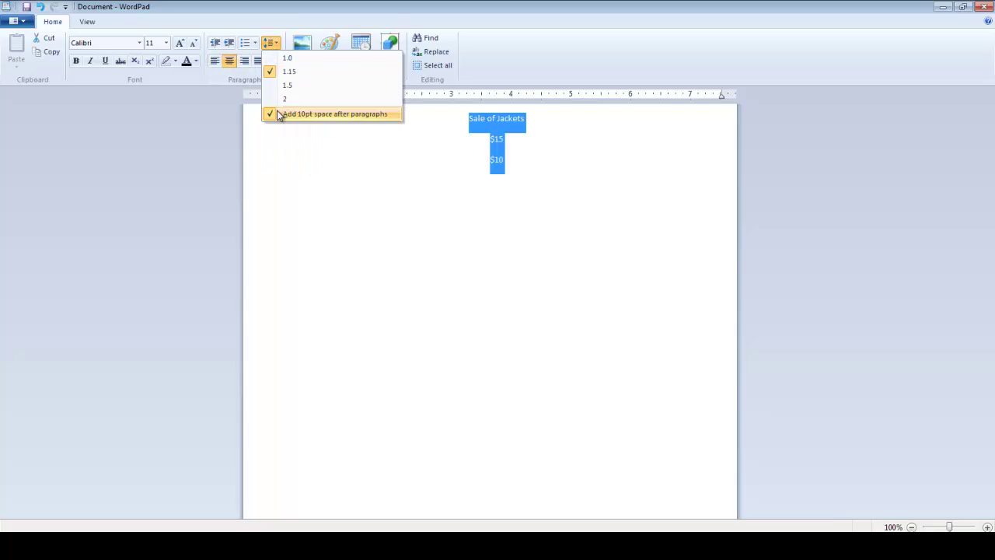
left_click(280, 114)
left_click(277, 45)
left_click(278, 57)
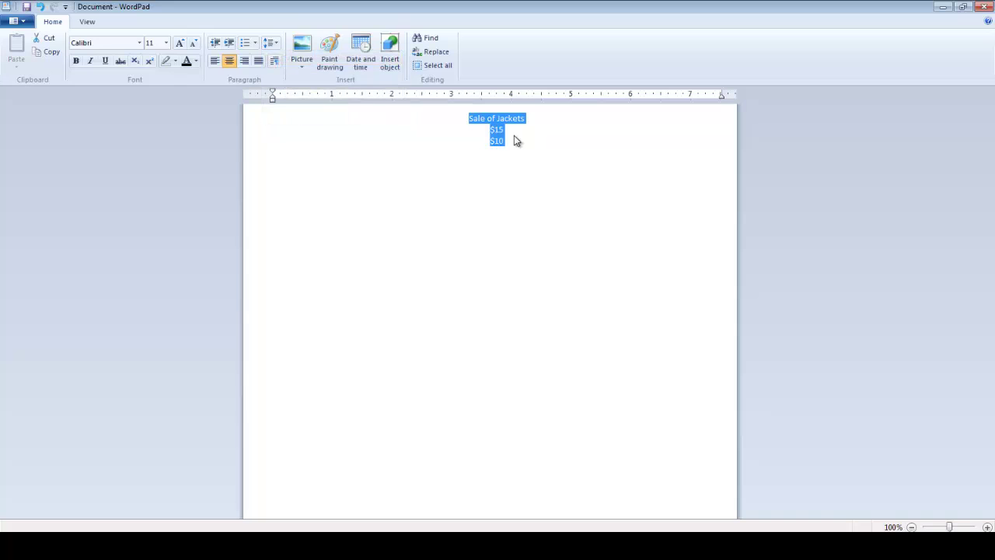
- Make the "Sale of Jackets" title bold and red
left_click_drag(526, 118, 457, 122)
left_click(75, 60)
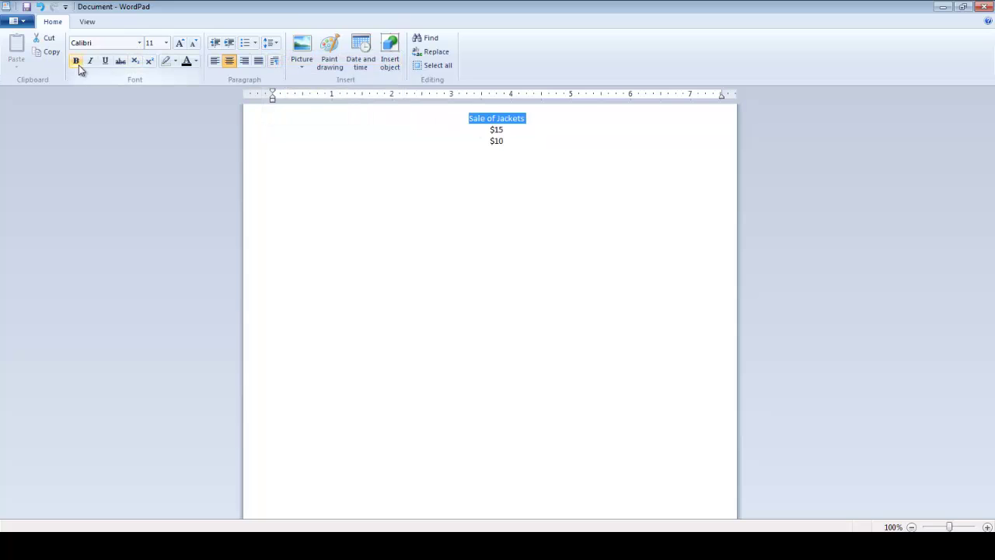
left_click(195, 61)
left_click(199, 93)
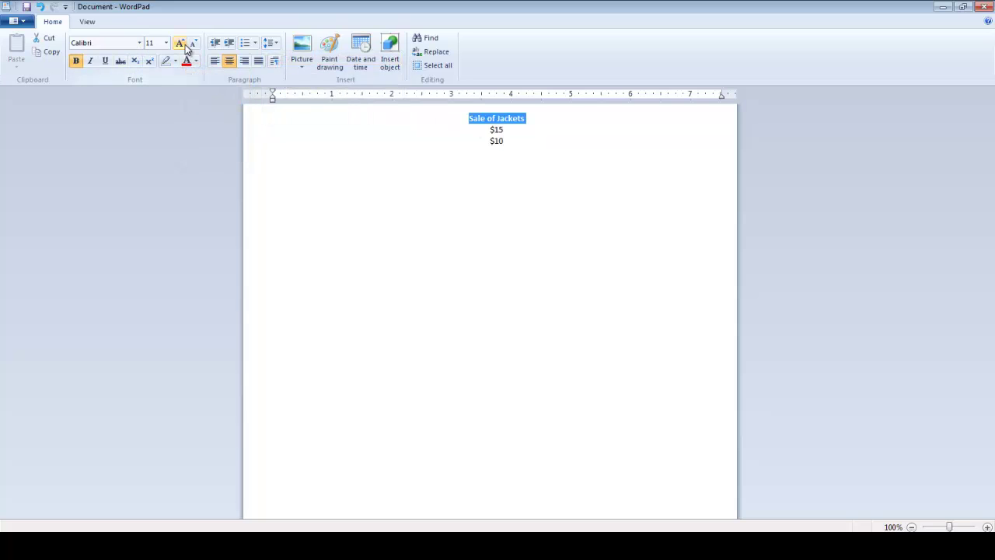
- Enlarge the "Sale of Jackets" title to font size 72
left_click(180, 43)
left_click(180, 43)
left_click(180, 43)
left_click(180, 43)
left_click(179, 42)
left_click(183, 44)
left_click(184, 45)
left_click(183, 44)
left_click(184, 45)
left_click(183, 44)
left_click(183, 44)
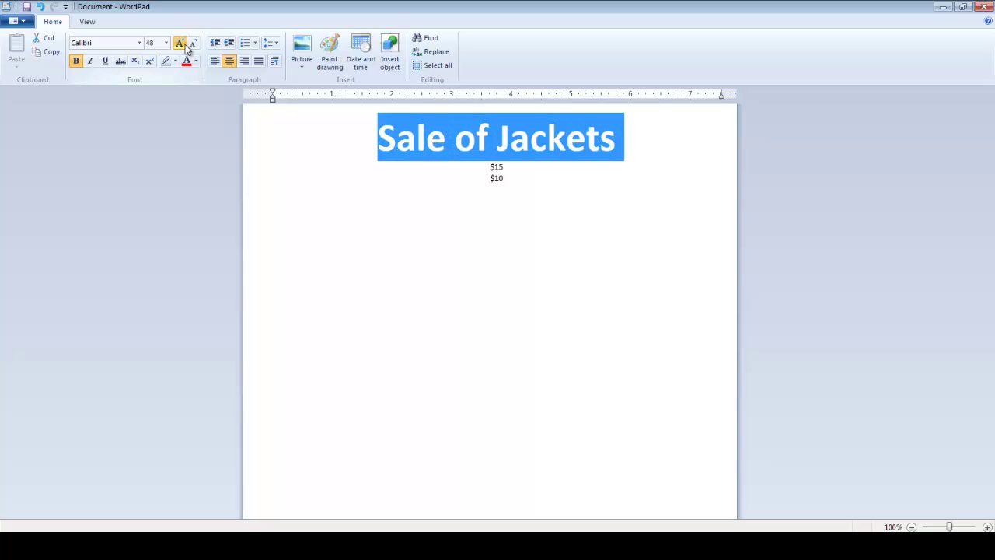
left_click(183, 44)
- Change the title's font to Broadway
left_click(140, 42)
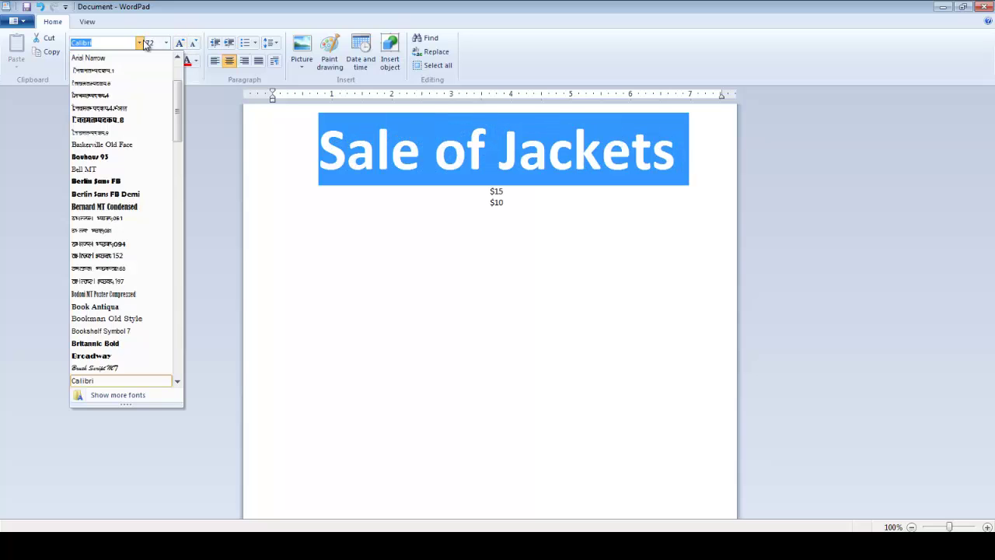
scroll(133, 239, "down", 1)
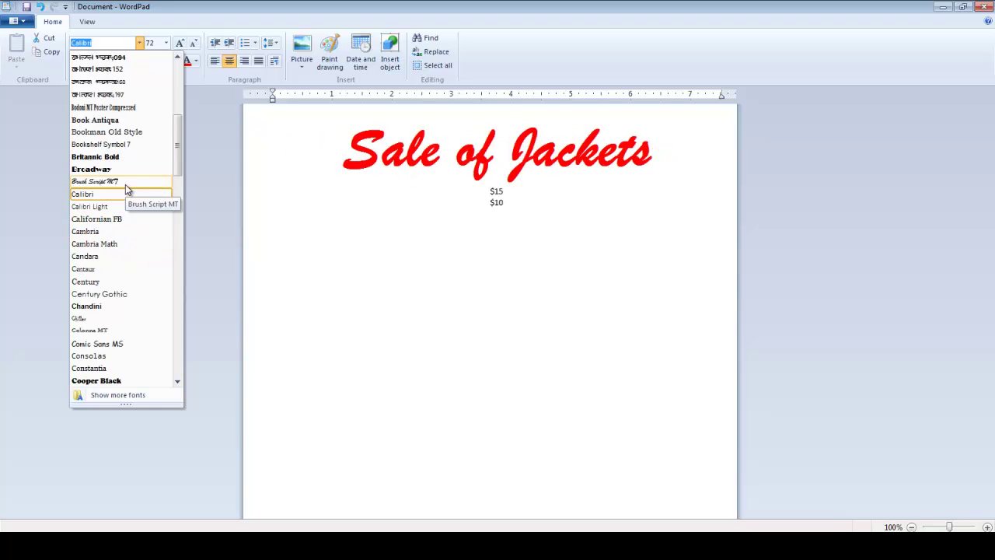
left_click(119, 168)
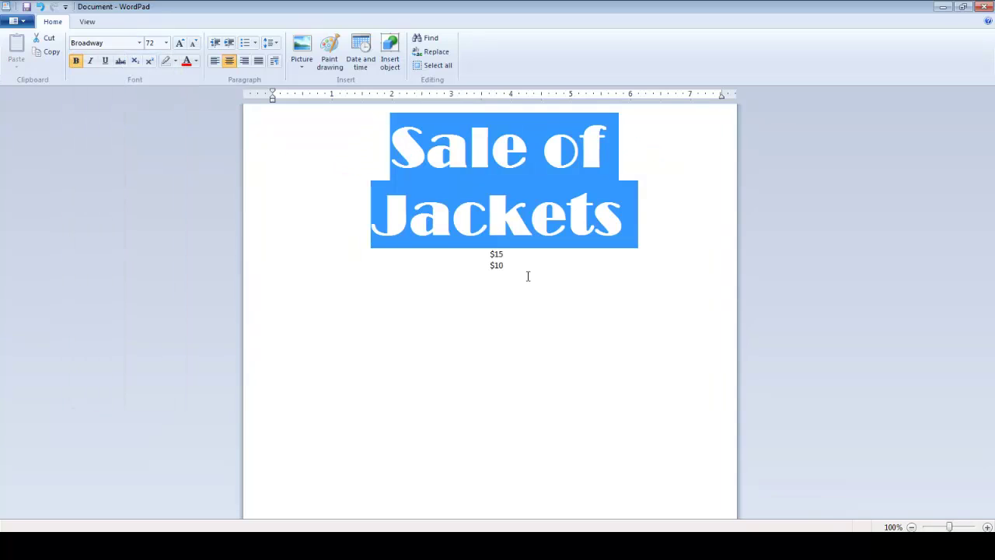
- Enlarge the $15 and $10 price lines to font size 120
left_click_drag(474, 254, 502, 270)
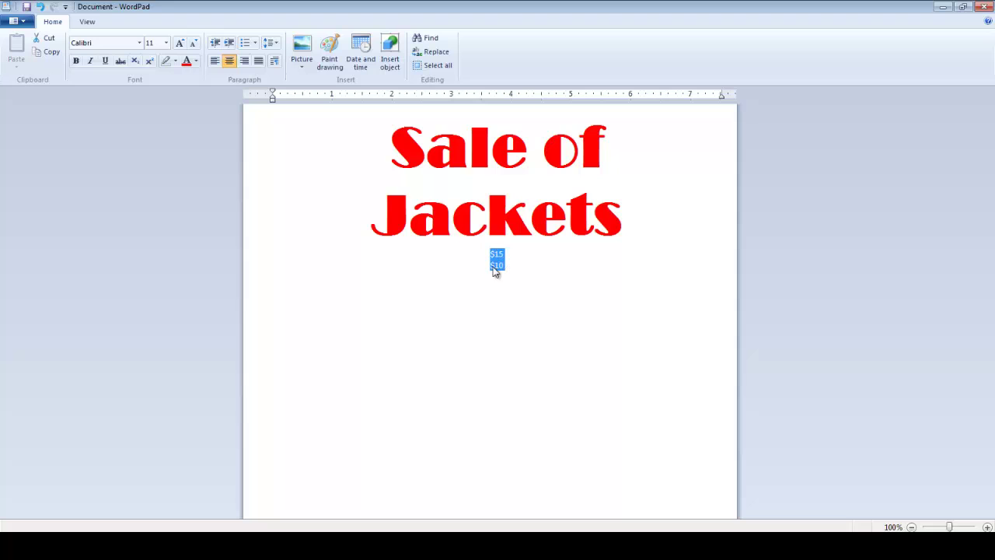
left_click(180, 44)
left_click(180, 43)
left_click(180, 43)
left_click(180, 43)
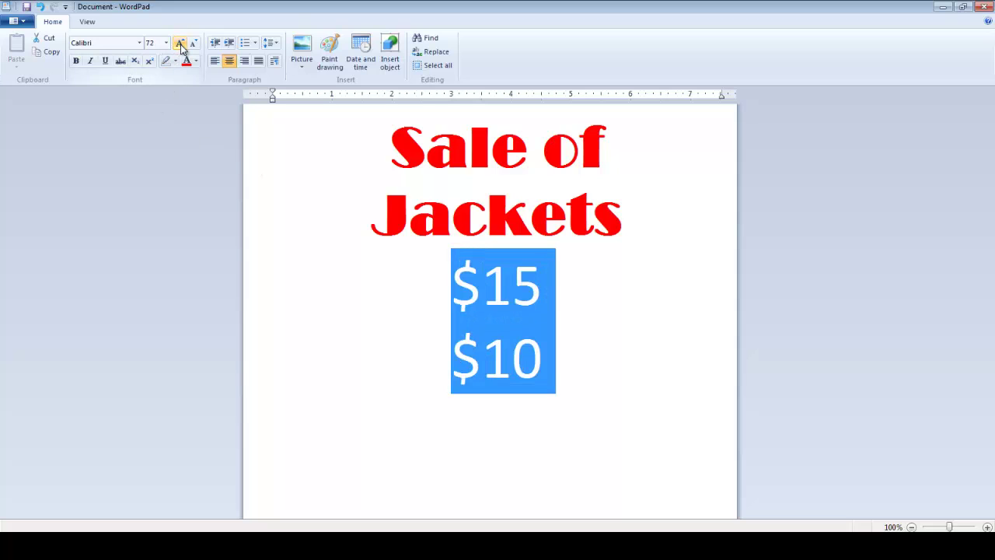
left_click(180, 44)
left_click(179, 44)
left_click(180, 44)
left_click(180, 44)
left_click(180, 44)
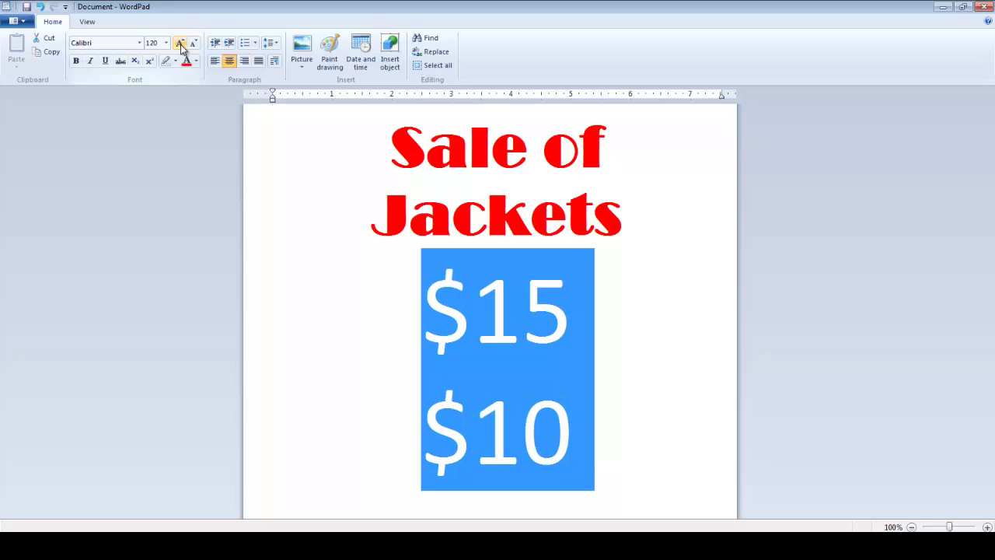
- Check the page in print preview, and enlarge both price lines to font size 140
left_click(15, 21)
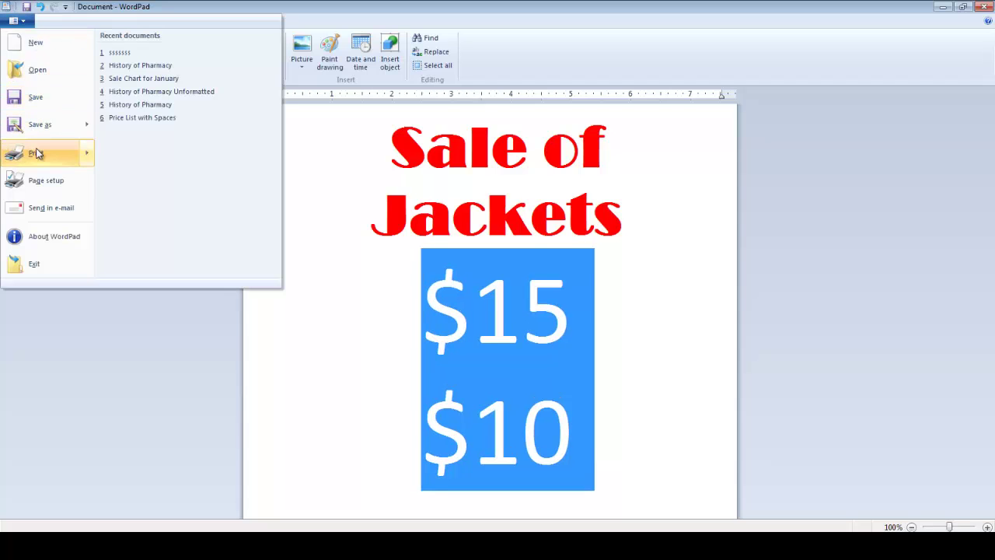
mouse_move(37, 153)
left_click(196, 129)
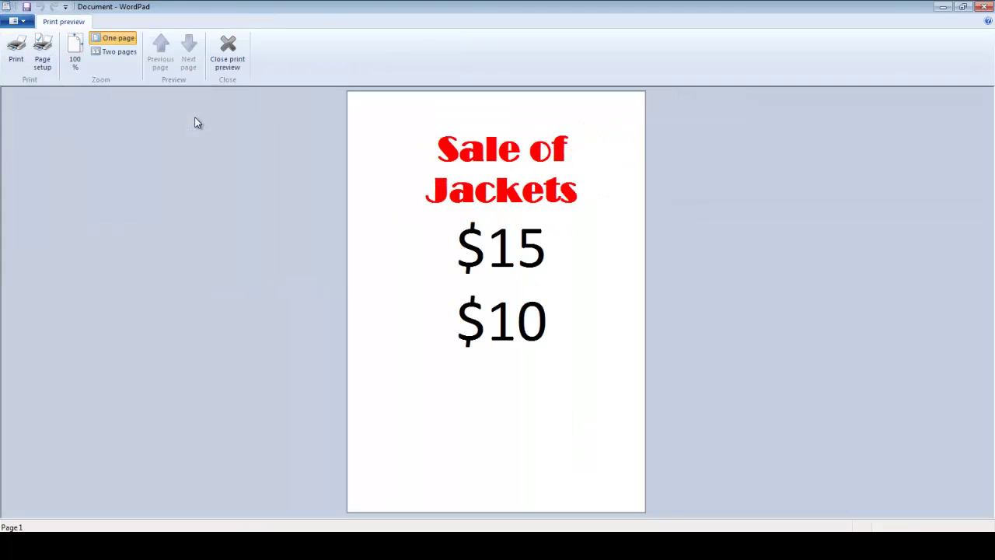
left_click(228, 56)
left_click(184, 45)
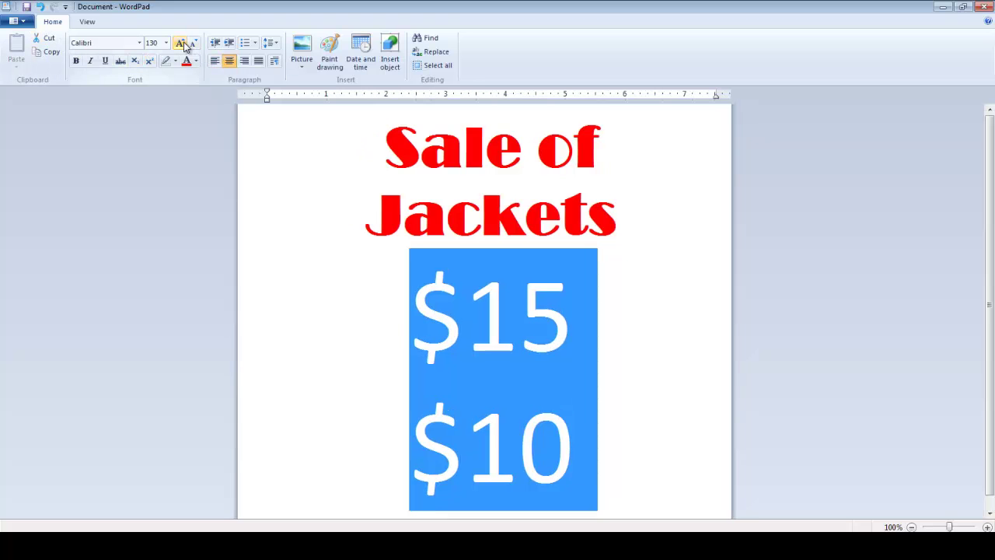
left_click(182, 44)
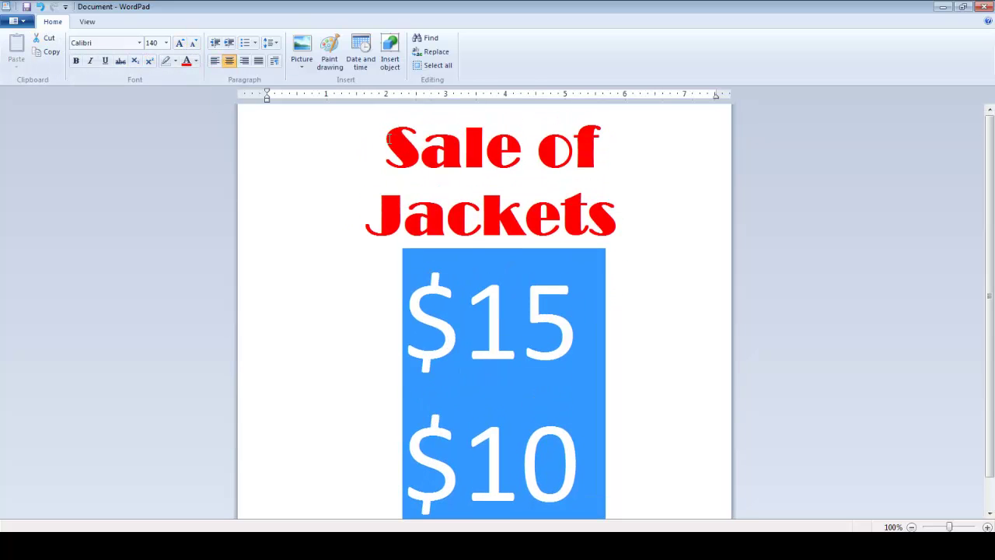
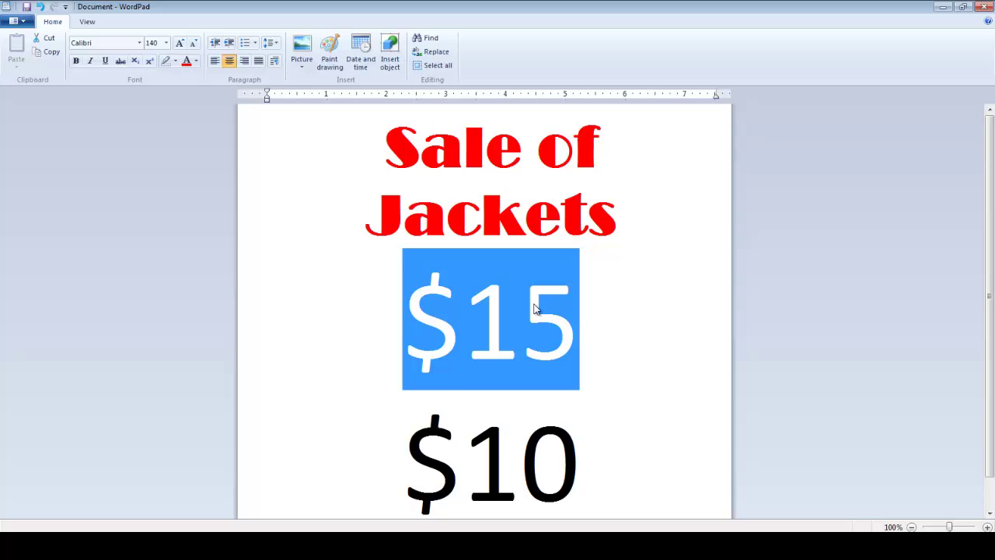
- Apply strikethrough to the $15 price and deselect it
left_click(121, 61)
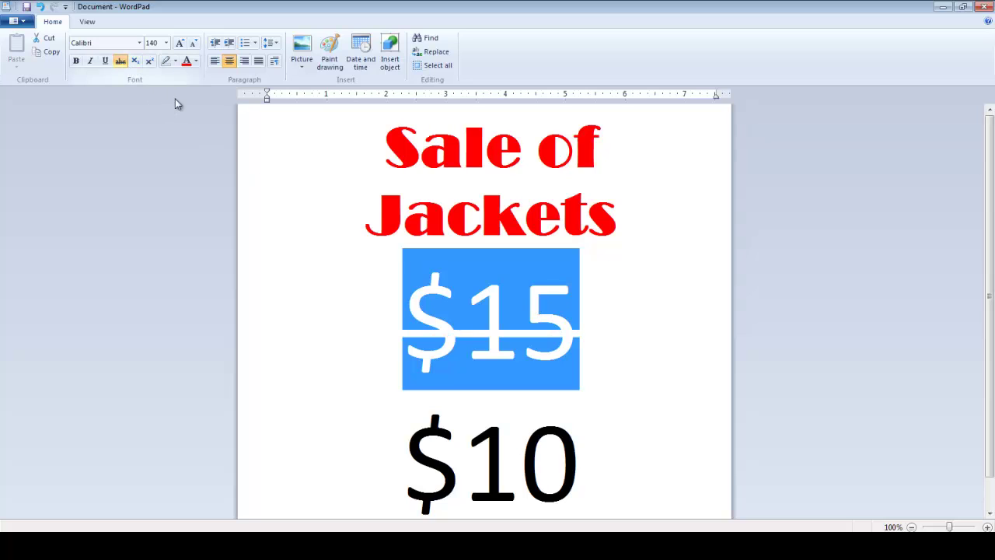
left_click(630, 363)
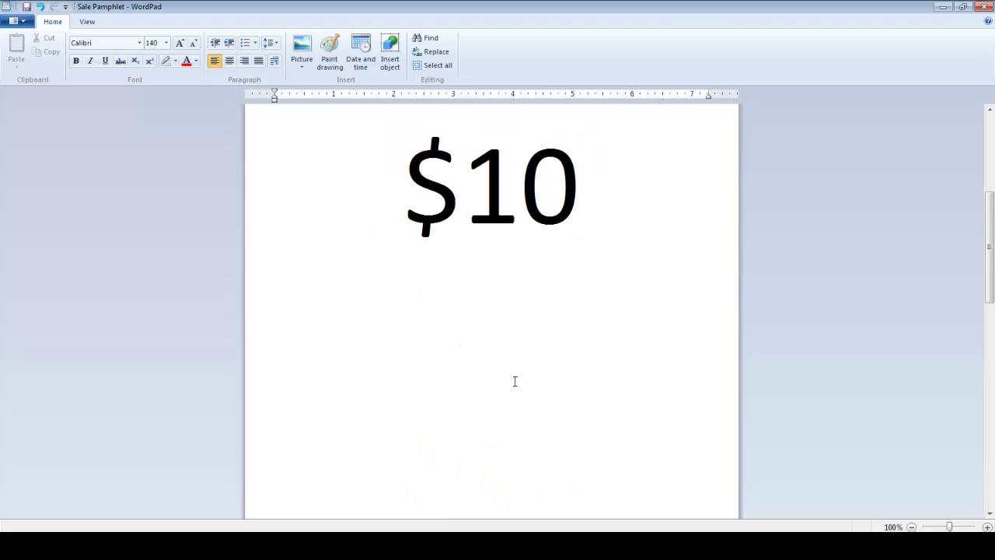
- Insert the "Jackets 1" picture from the Pictures library below the prices, showing the library's files as Large Icons
scroll(514, 381, "up", 5)
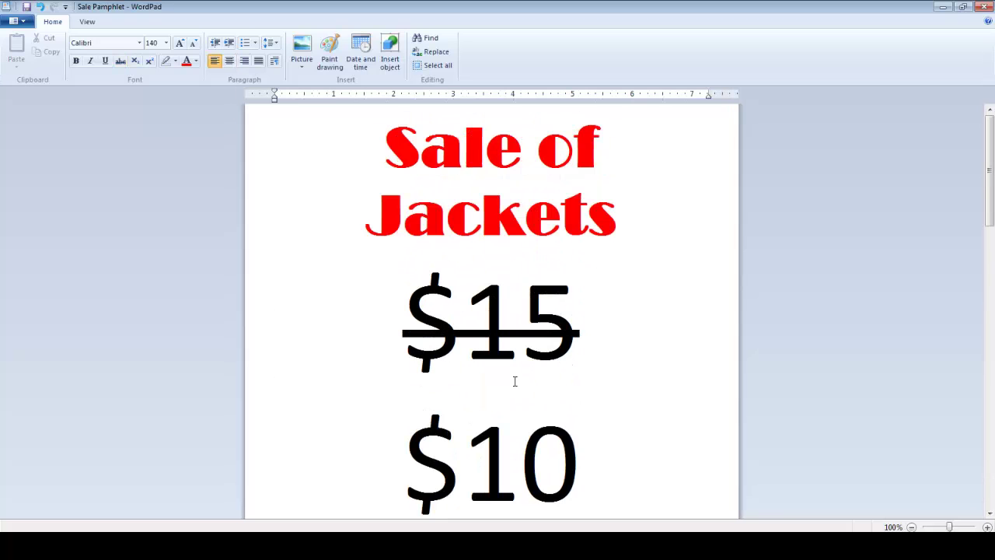
scroll(514, 381, "down", 4)
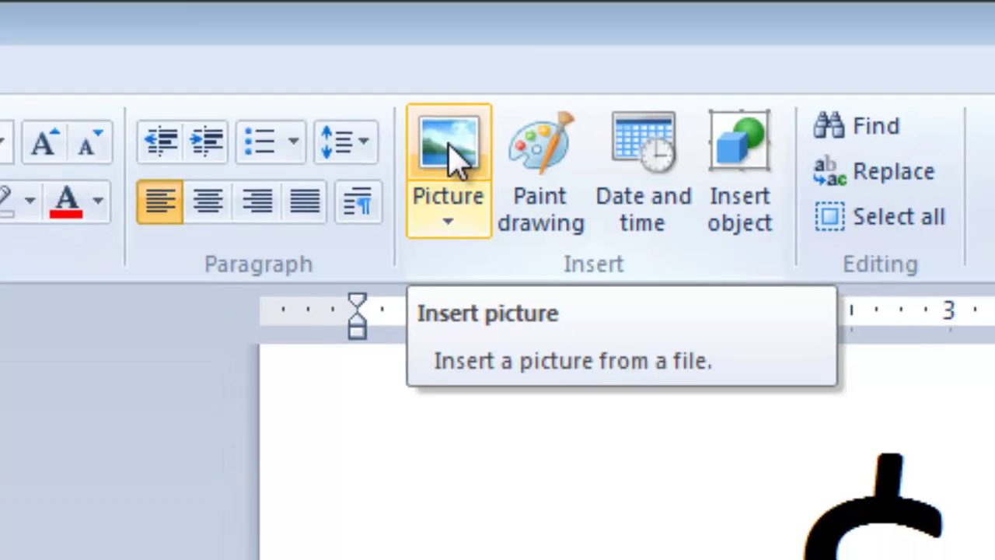
left_click(426, 152)
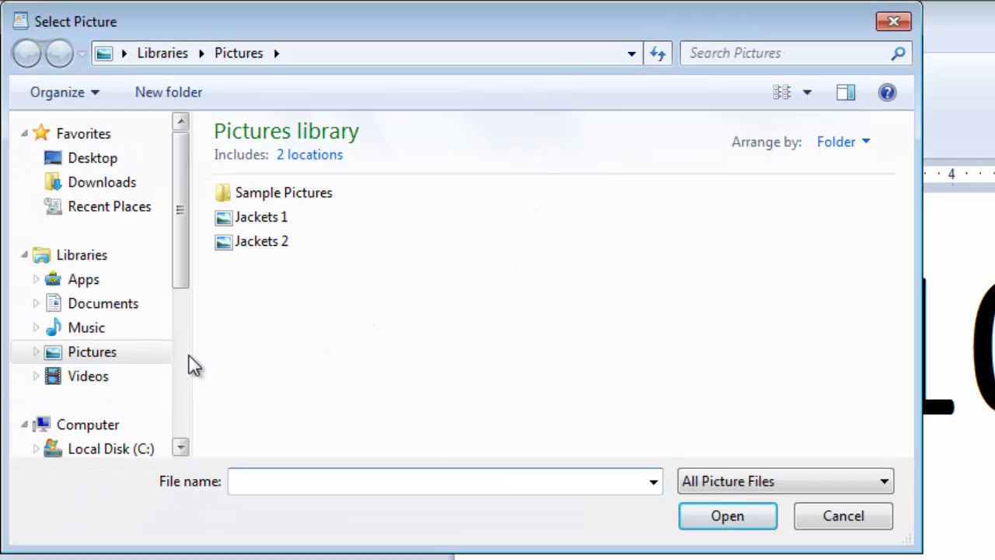
left_click(142, 356)
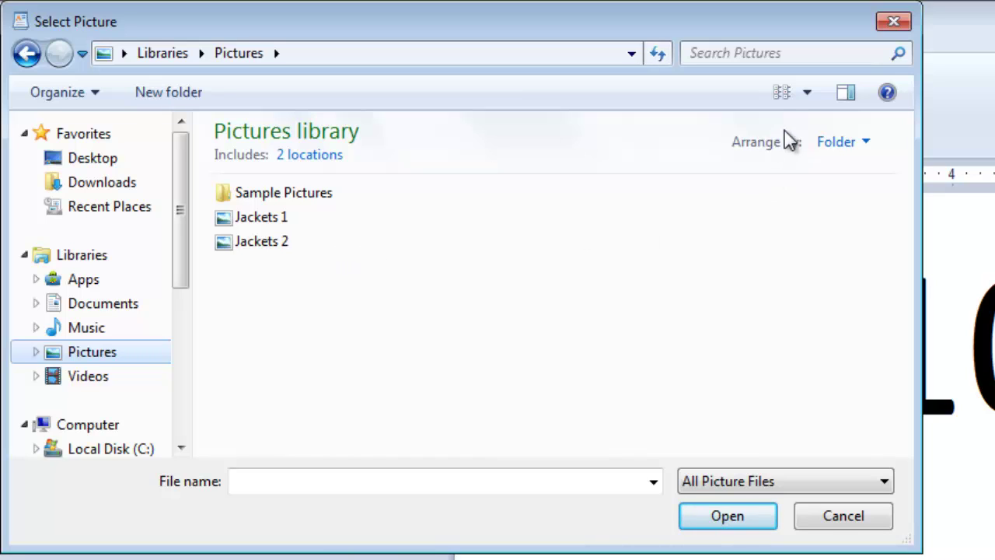
left_click(807, 92)
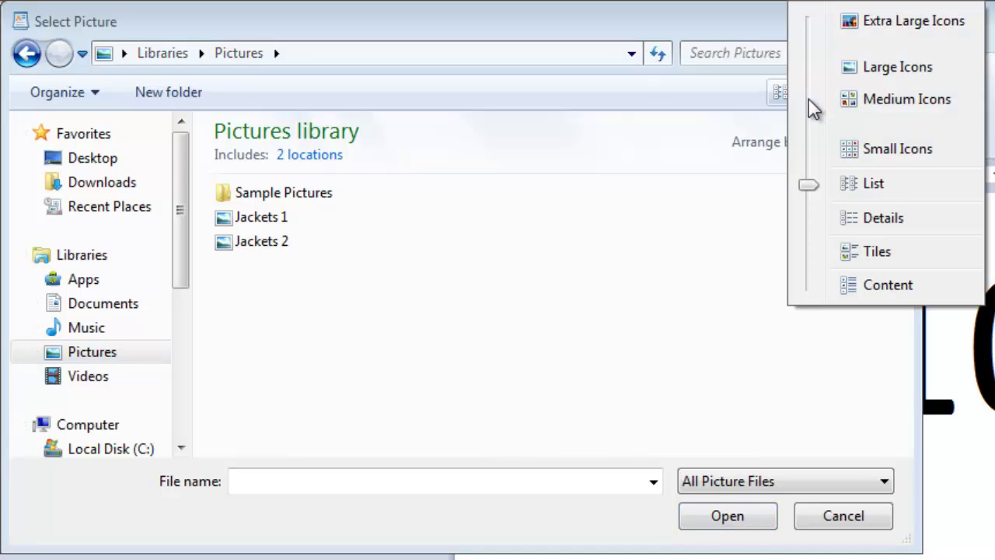
left_click(869, 71)
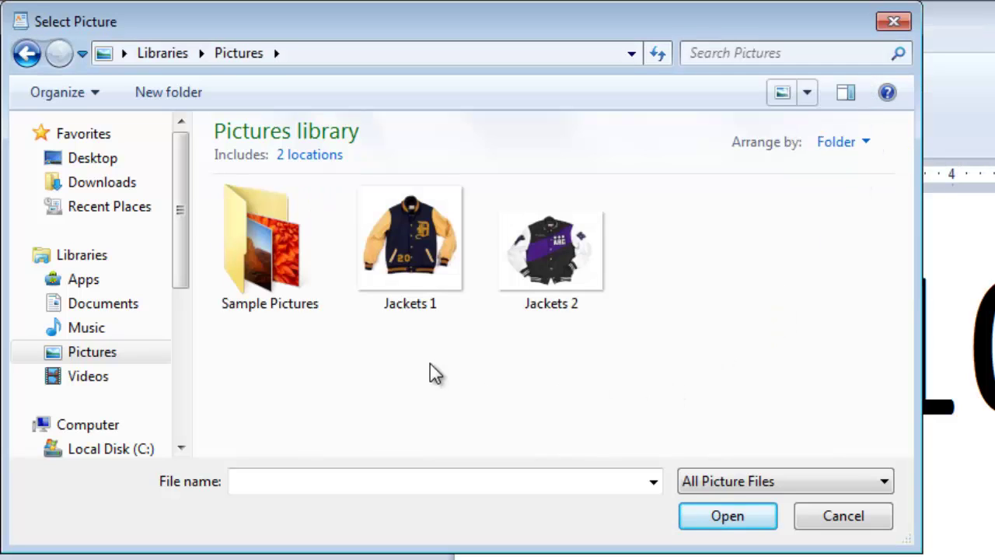
left_click(420, 282)
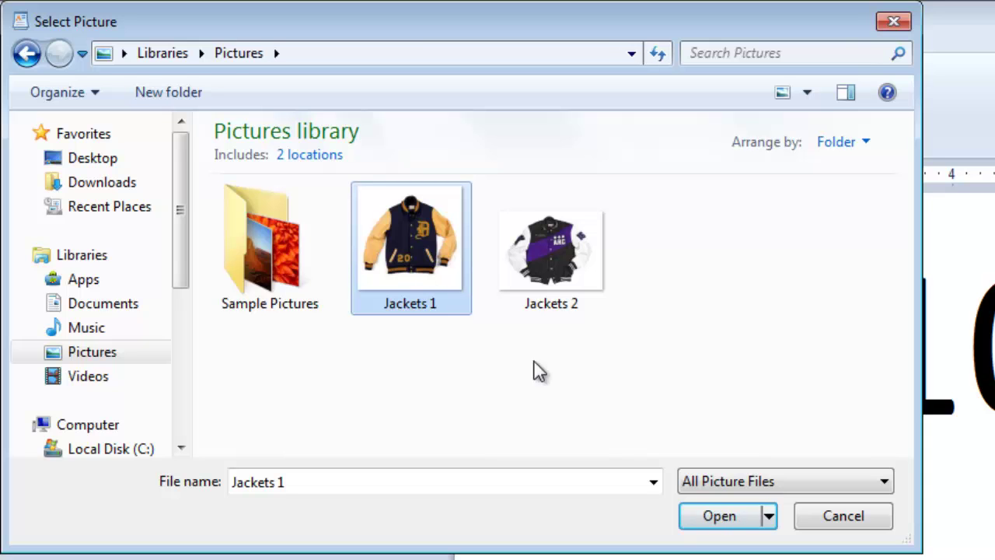
left_click(703, 515)
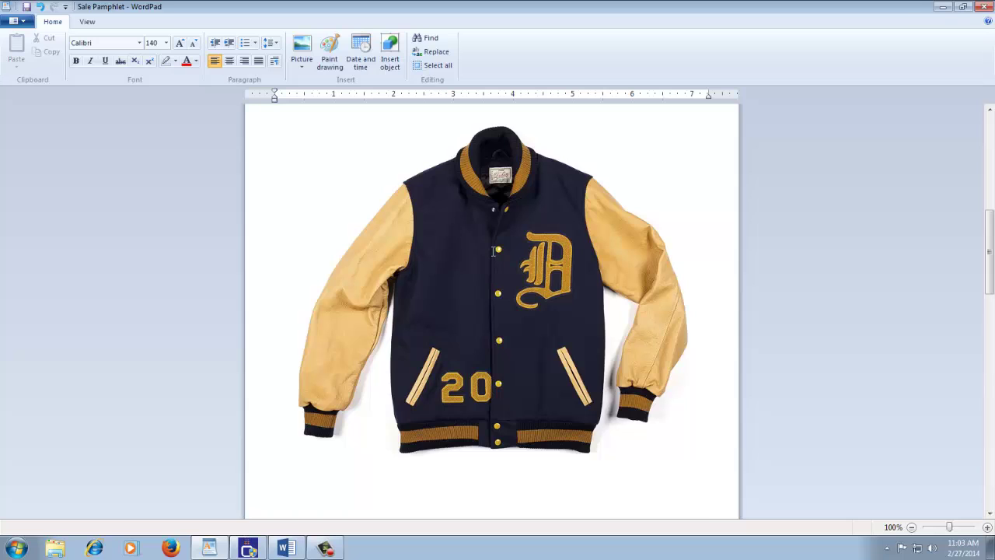
- Shrink the jacket picture proportionally to about 6 inches wide and check the layout in a two-page print preview
left_click(493, 251)
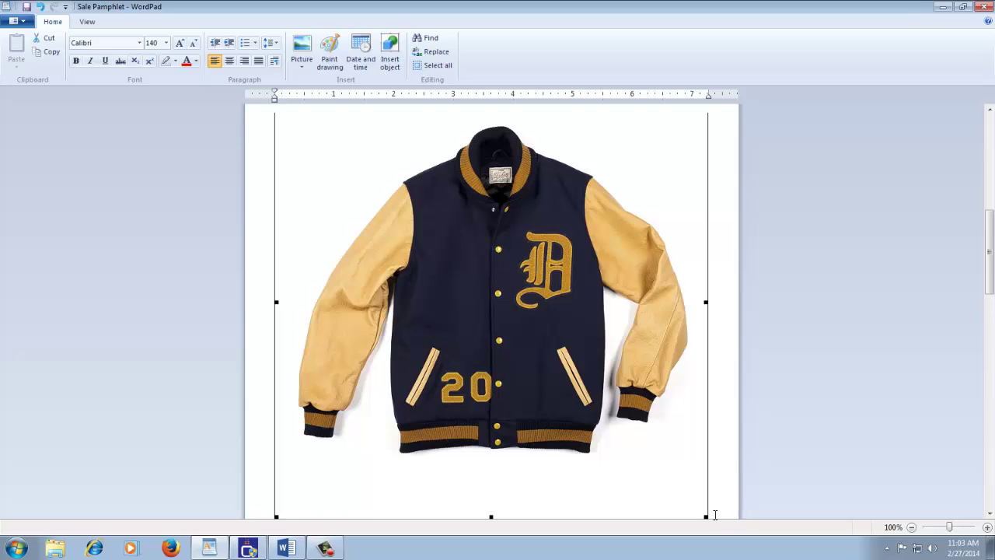
left_click_drag(705, 518, 636, 481)
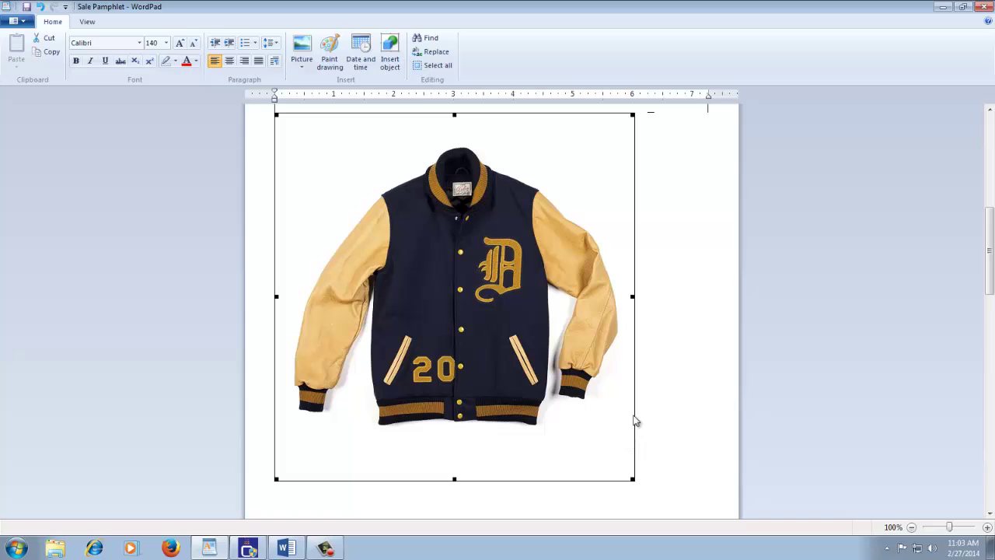
left_click(14, 21)
mouse_move(16, 136)
mouse_move(73, 147)
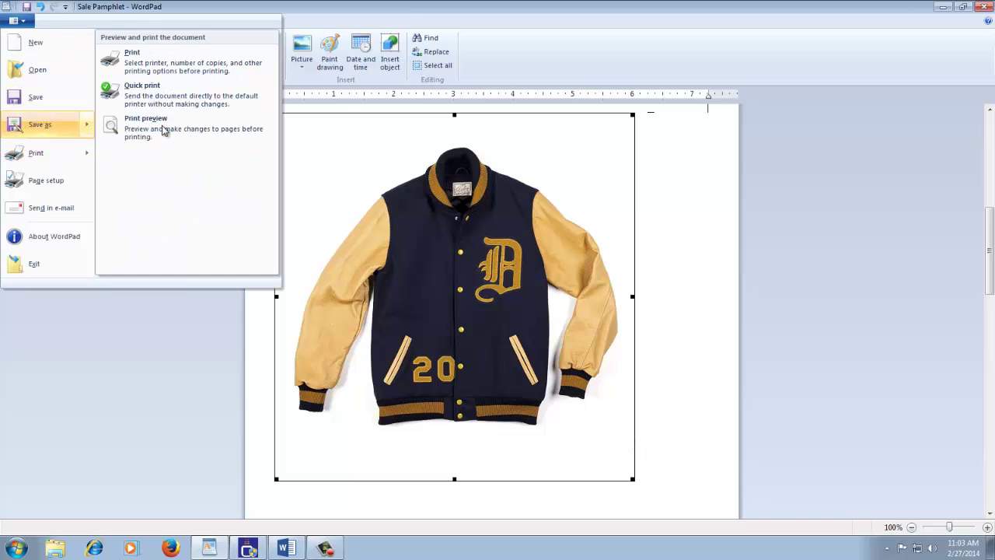
left_click(198, 122)
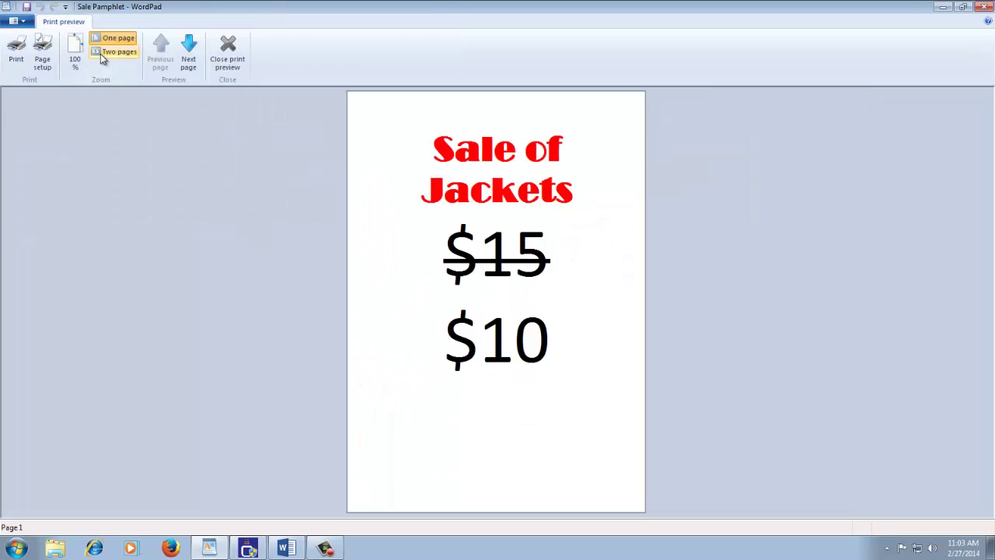
left_click(100, 54)
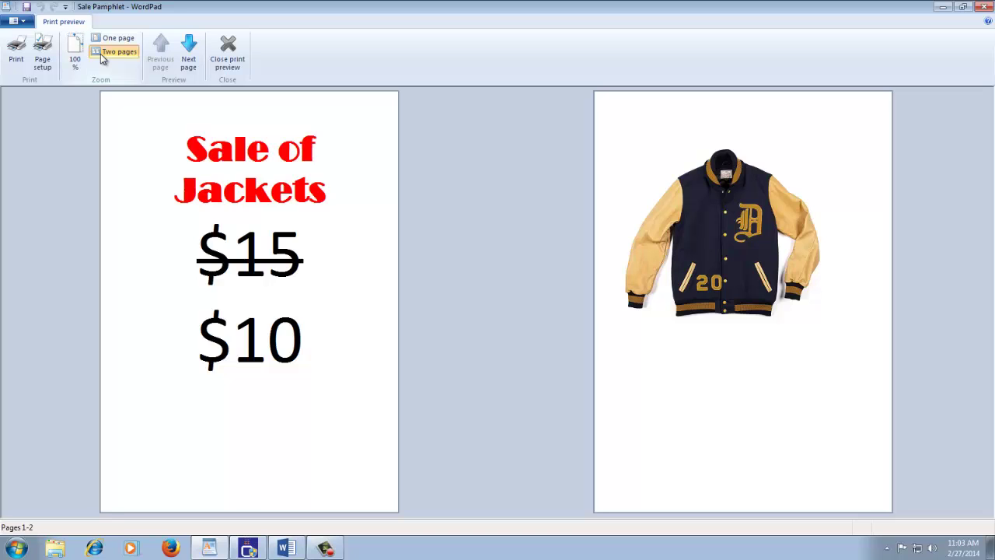
left_click(227, 55)
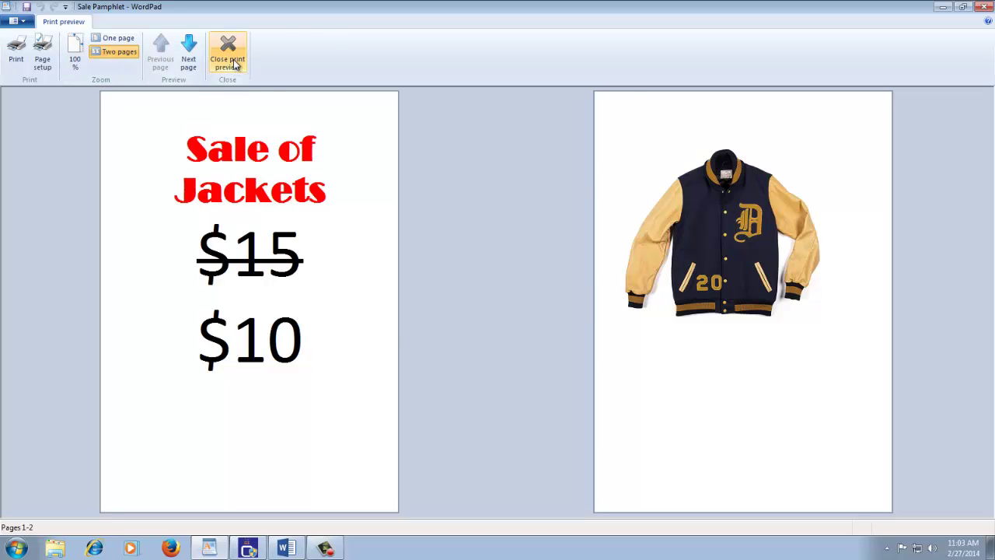
- Shrink the jacket picture further to about 3.2 inches wide and check its placement in print preview
left_click_drag(633, 479, 462, 311)
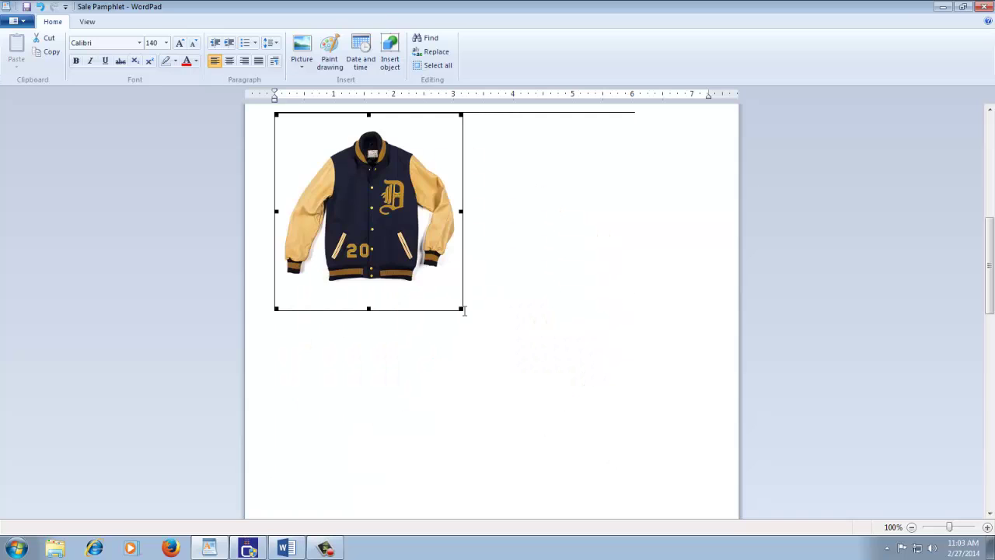
scroll(458, 310, "up", 5)
left_click(14, 21)
mouse_move(35, 161)
left_click(140, 144)
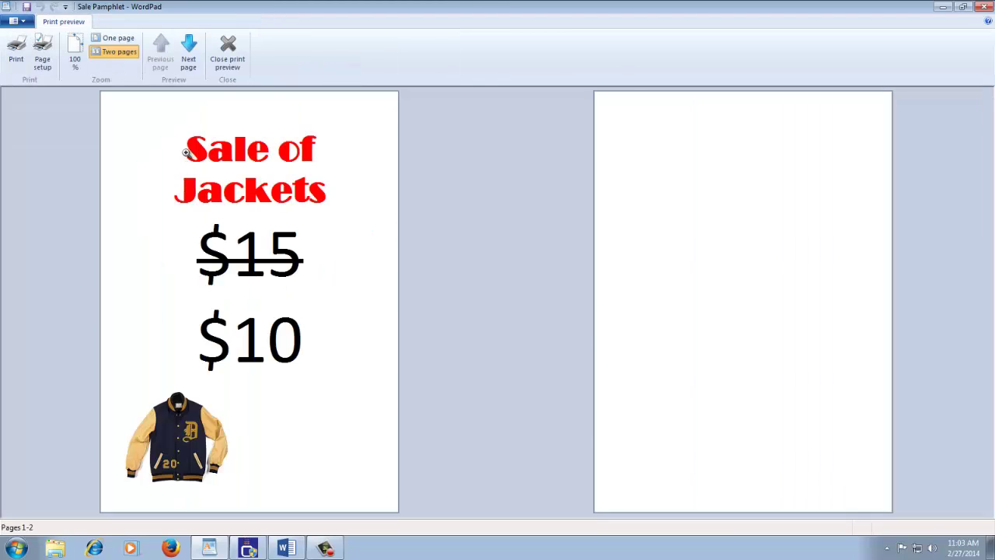
left_click(229, 58)
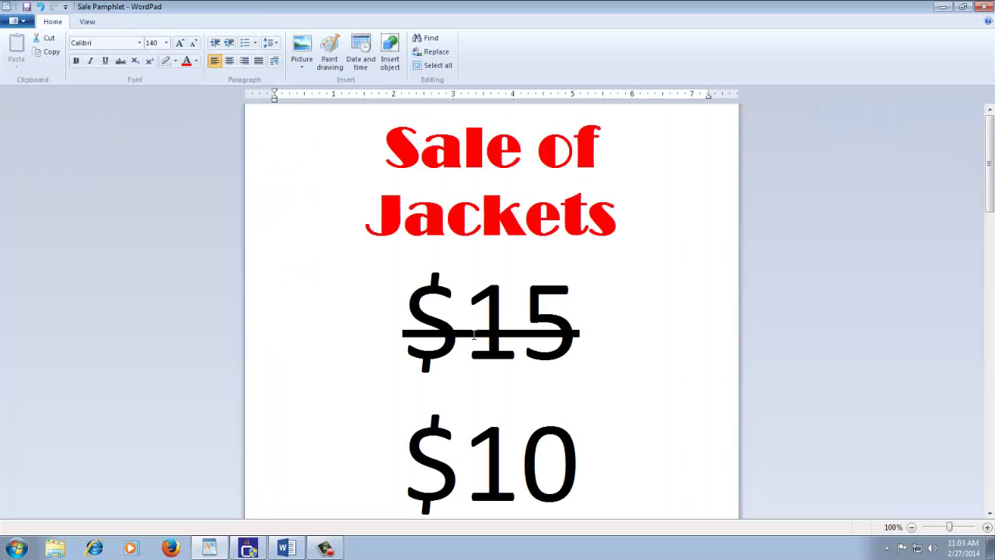
- Try centre and right alignment on the jacket picture, then left-align it and shift it towards the middle of the page
scroll(497, 345, "down", 3)
left_click(520, 359)
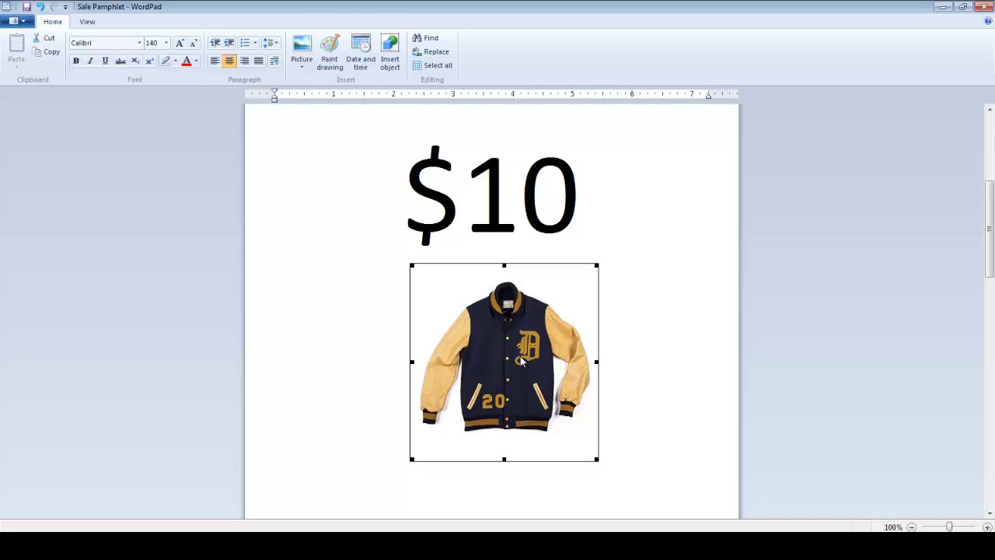
left_click(219, 67)
left_click(229, 62)
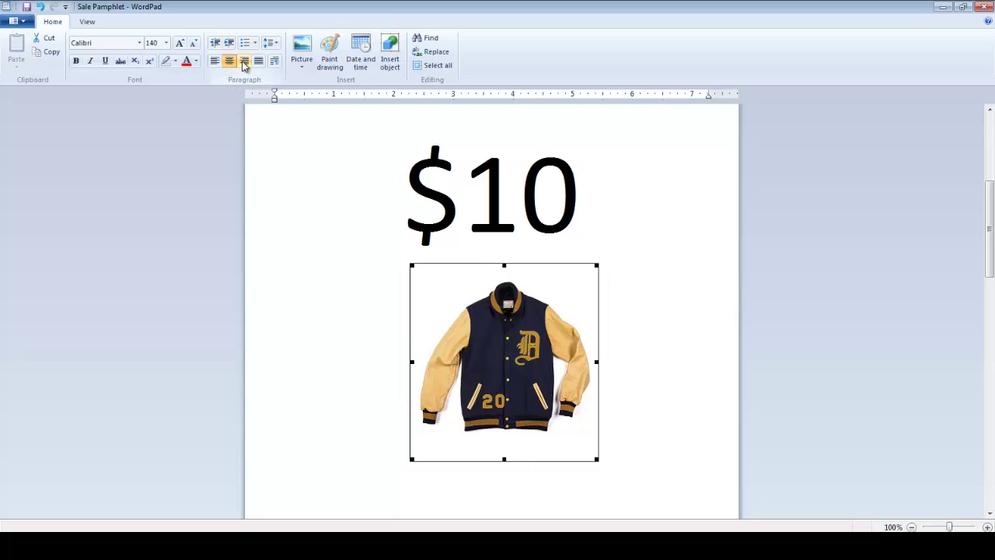
left_click(244, 62)
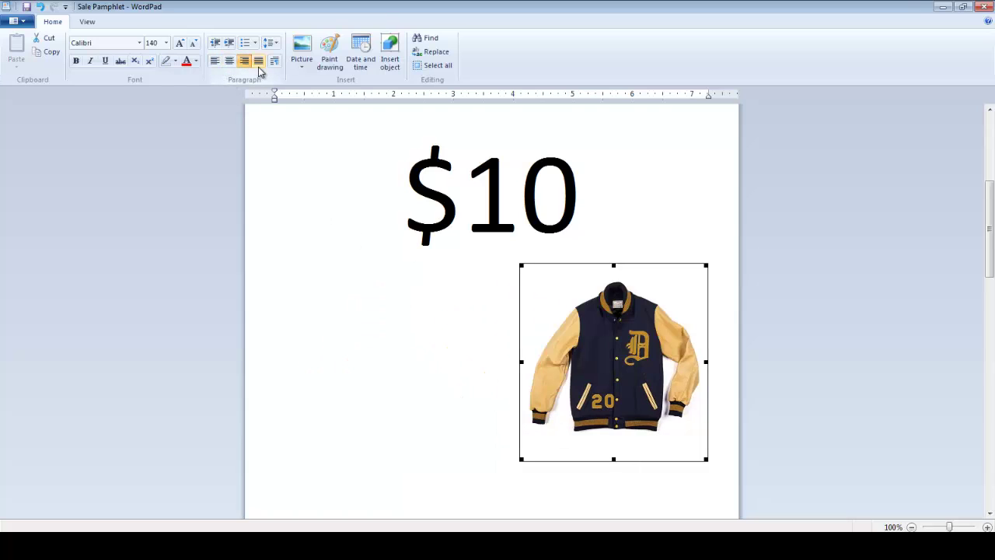
left_click(214, 61)
left_click(284, 412)
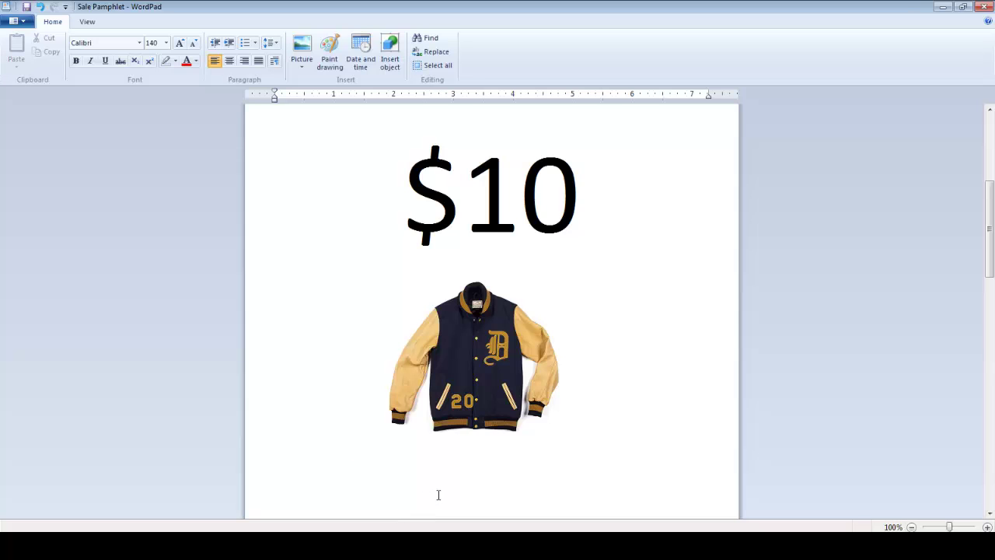
- Replace the jacket picture below the prices with the "Jackets 2" picture from the Pictures library
left_click(465, 371)
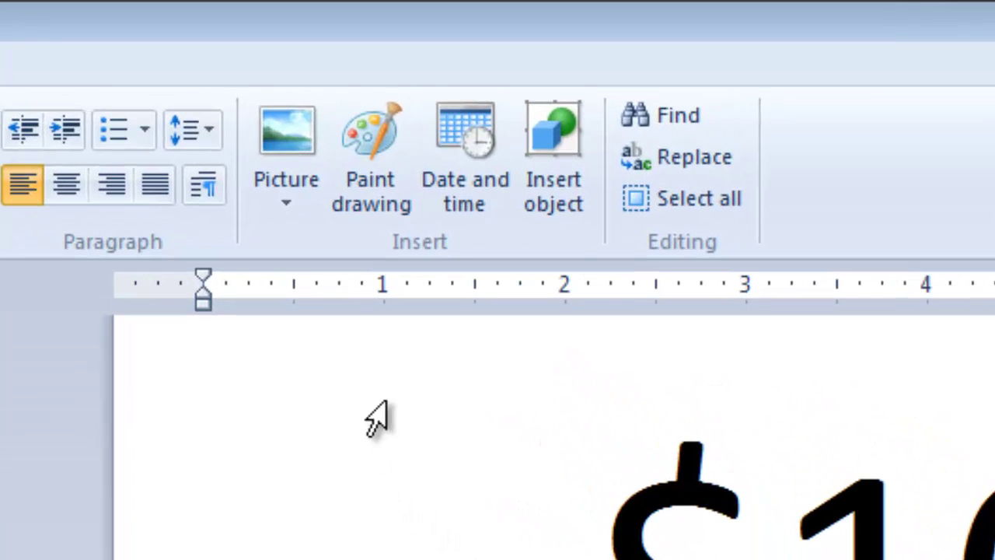
left_click(287, 203)
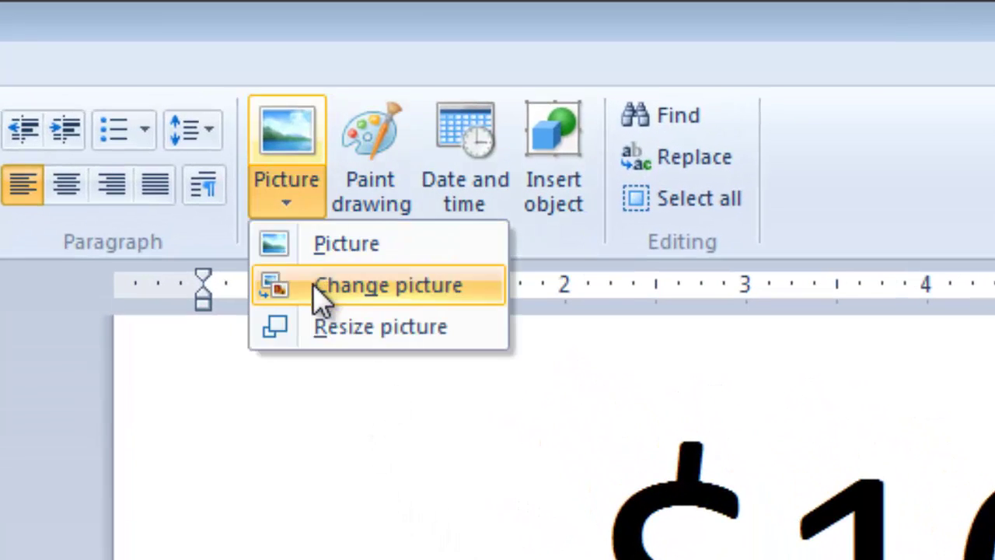
left_click(420, 240)
left_click(535, 252)
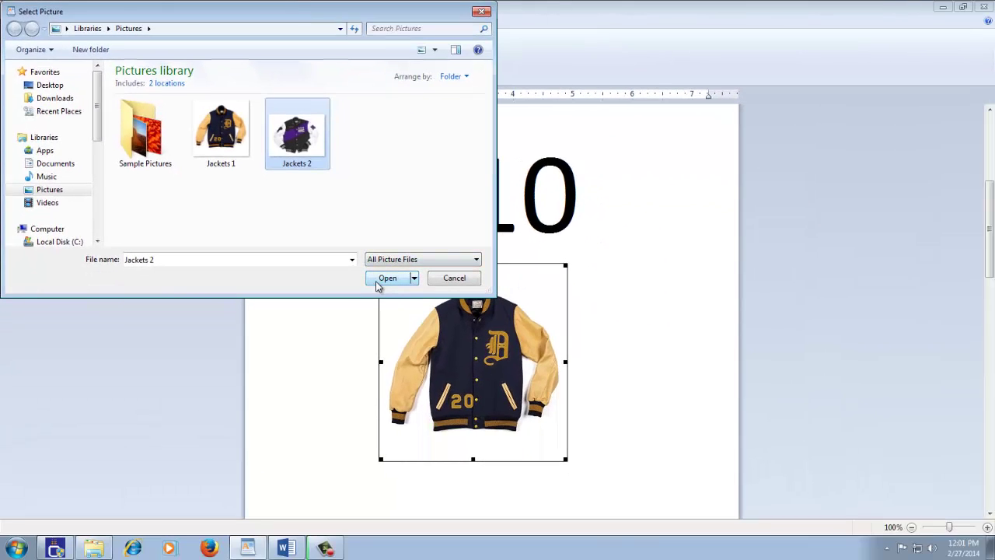
left_click(379, 279)
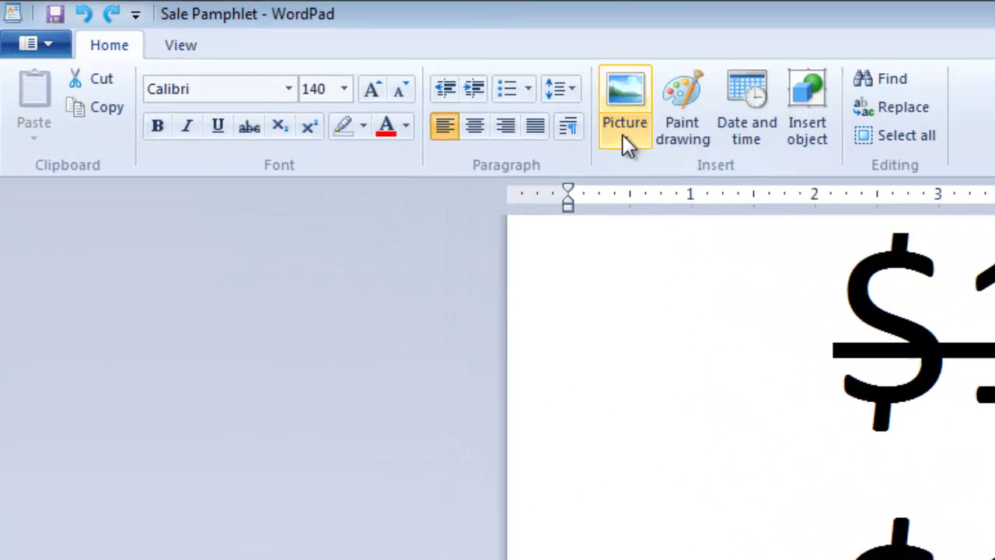
- Scale the new jacket picture to 70% of its original size with the aspect ratio locked
left_click(622, 136)
left_click(639, 222)
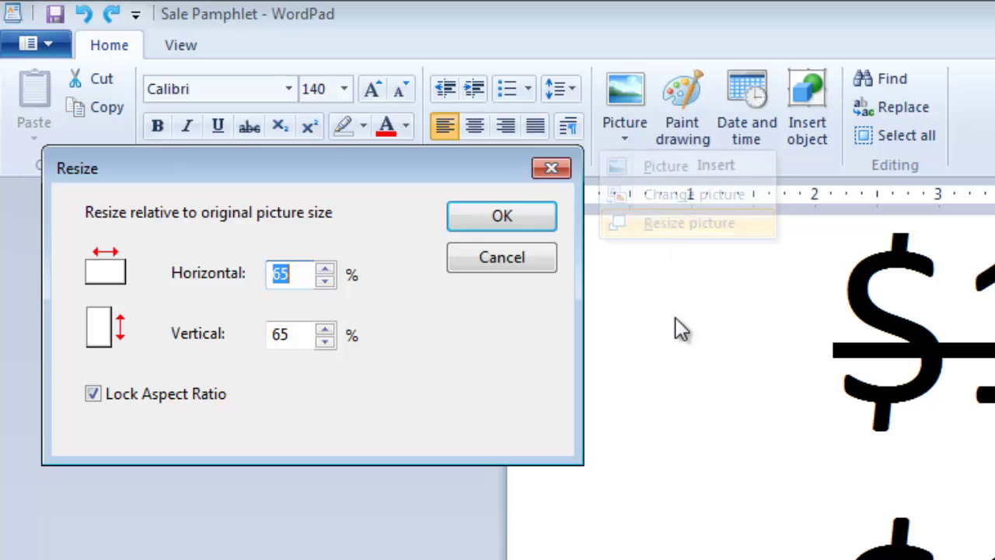
left_click(326, 269)
left_click(325, 269)
left_click(326, 269)
left_click(326, 269)
left_click(325, 269)
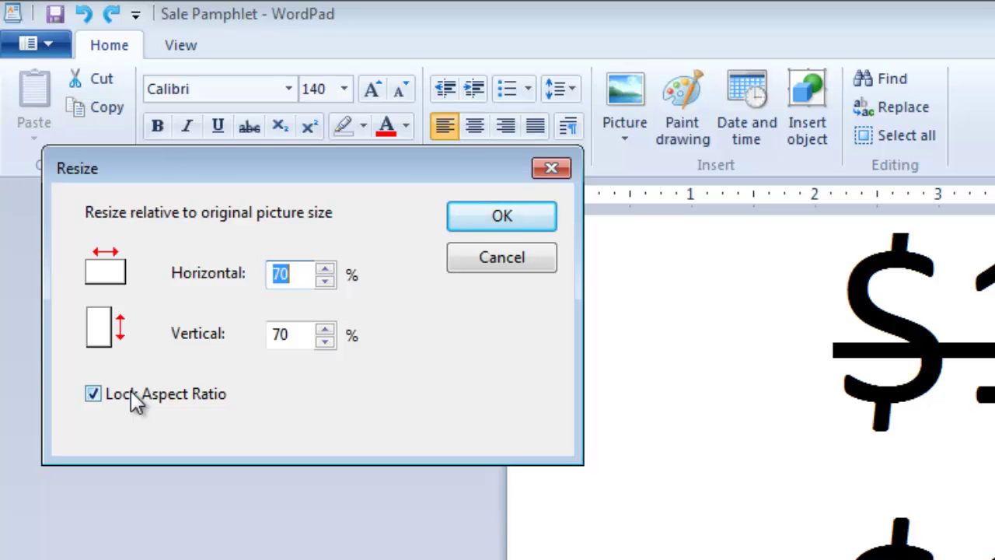
- Unlock the aspect ratio and resize the jacket picture to 82% horizontally and 66% vertically
left_click(95, 392)
left_click(325, 269)
left_click(325, 269)
left_click(325, 268)
left_click(325, 269)
left_click(326, 269)
left_click(327, 269)
left_click(325, 341)
left_click(325, 340)
left_click(325, 340)
left_click(325, 341)
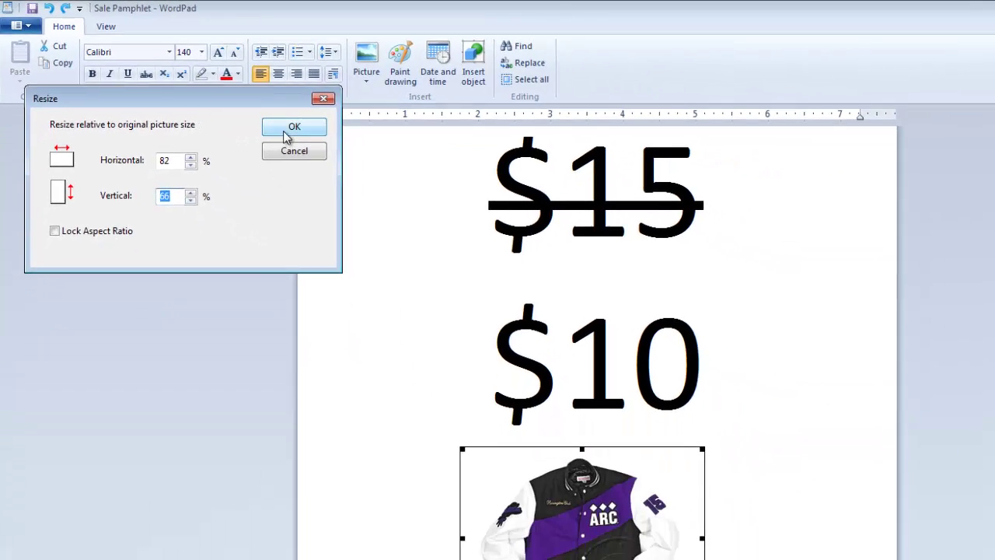
left_click(285, 132)
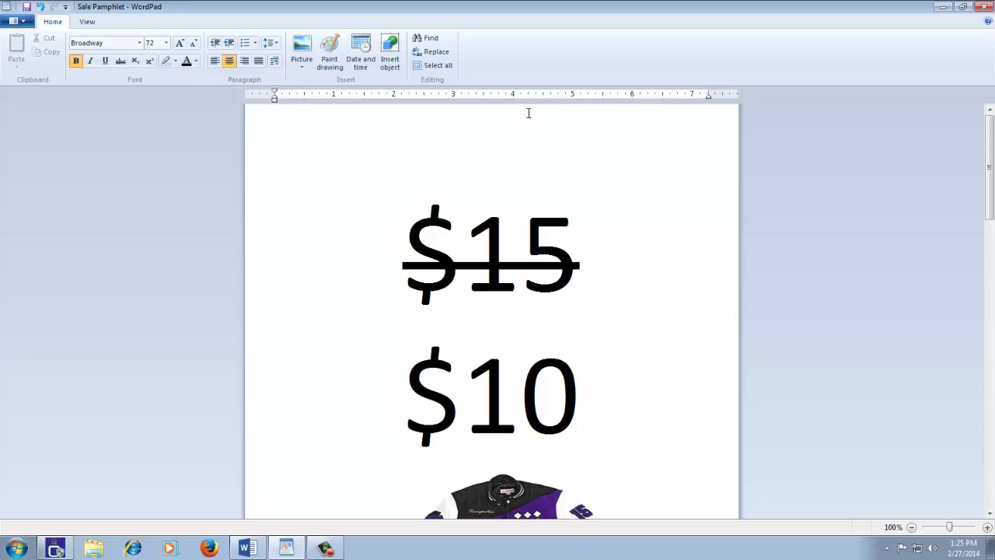
- Insert a Paint drawing above the prices, enlarge its canvas to about 504 × 370 px and add the text SALE
left_click(331, 51)
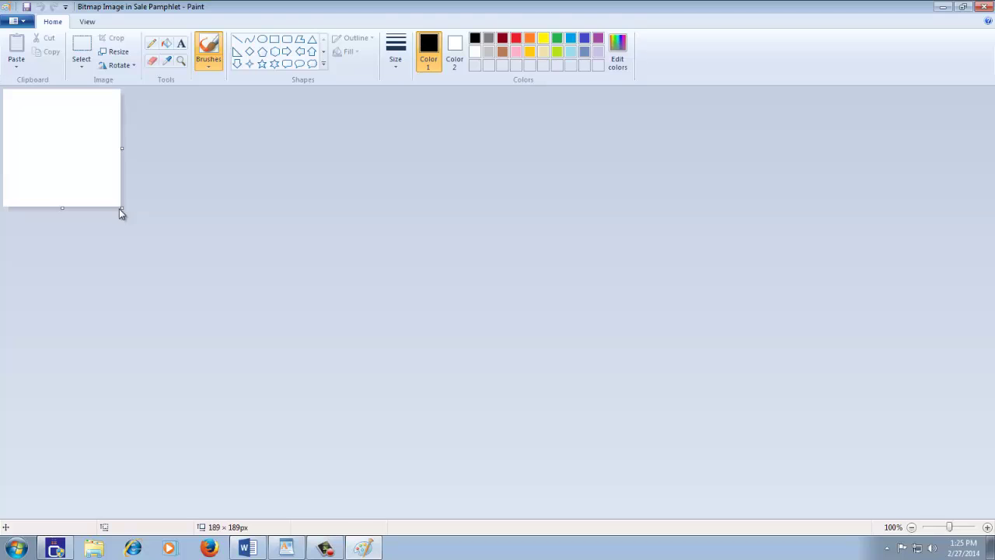
left_click_drag(123, 208, 317, 319)
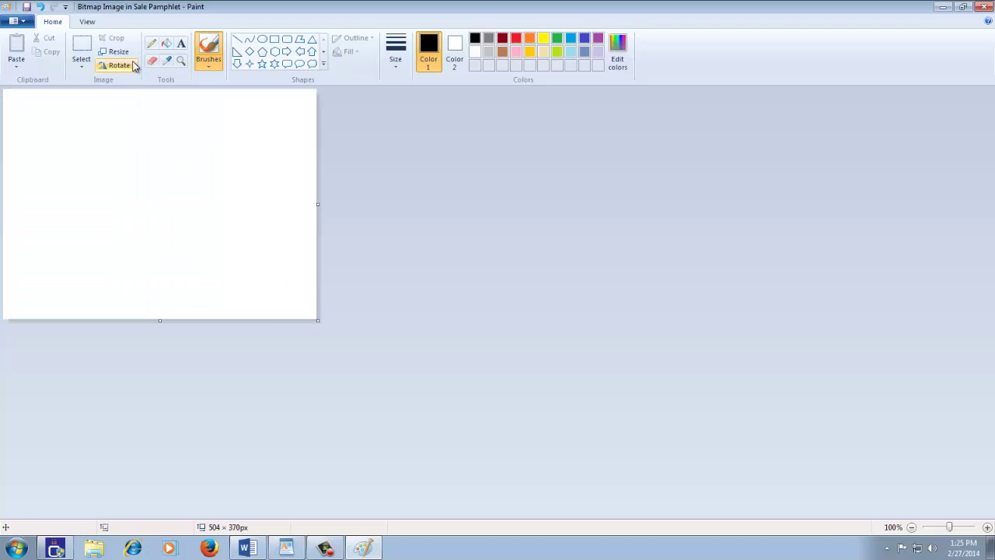
left_click(181, 43)
left_click_drag(12, 95, 318, 300)
type("SALE")
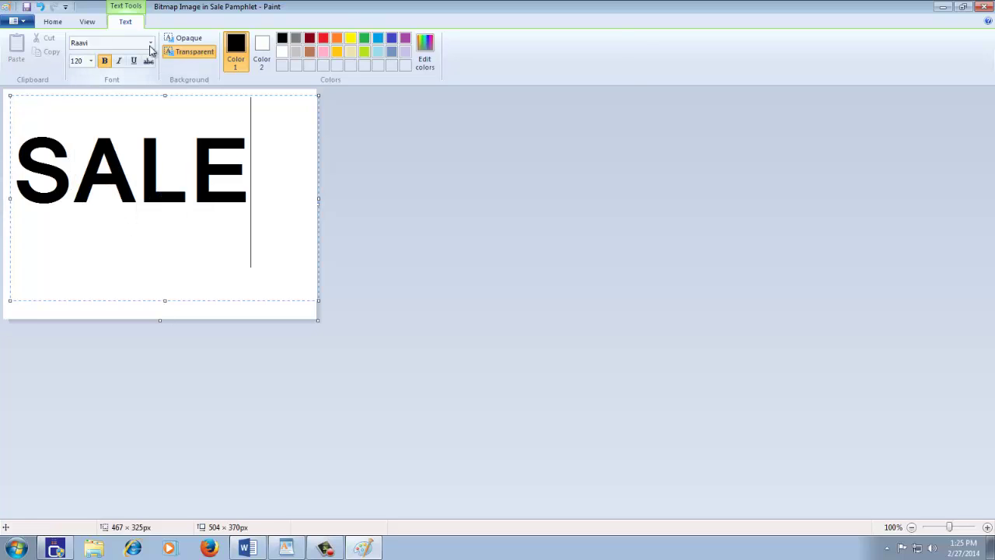
- Draw a slanting white straight line about 408 × 68 px across the SALE letters to split them
left_click(52, 21)
left_click(238, 40)
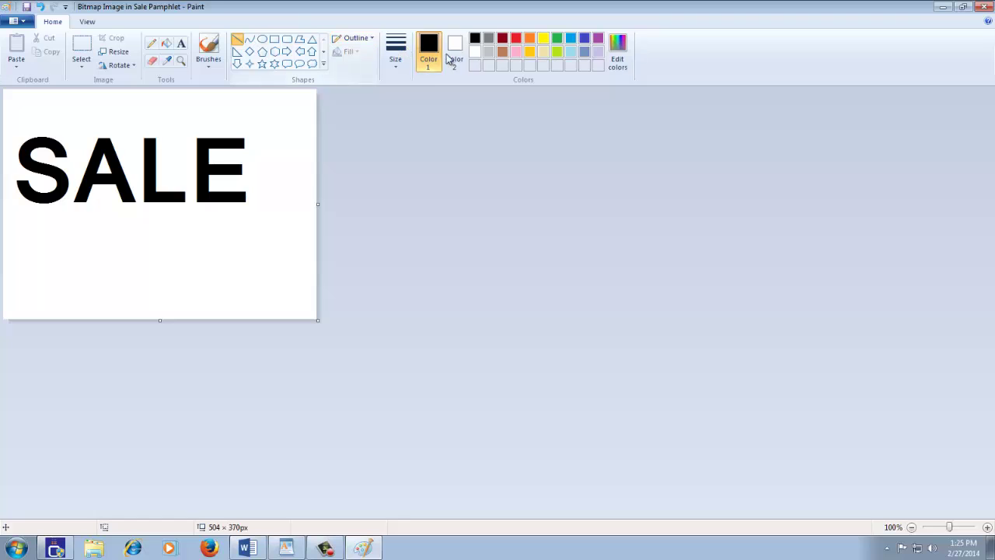
left_click(475, 52)
left_click_drag(12, 143, 265, 185)
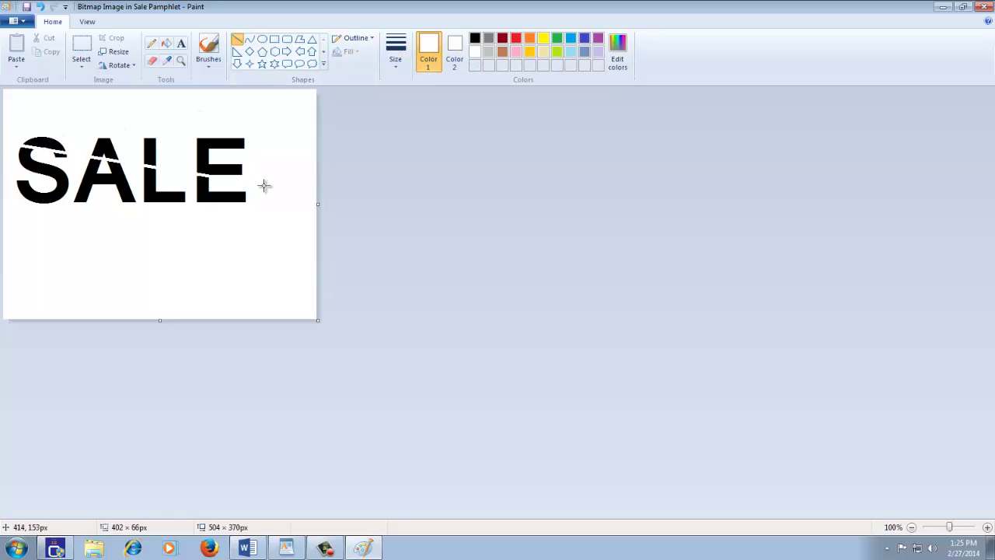
- Fill the upper parts of all four SALE letters above the white line with green
left_click(170, 44)
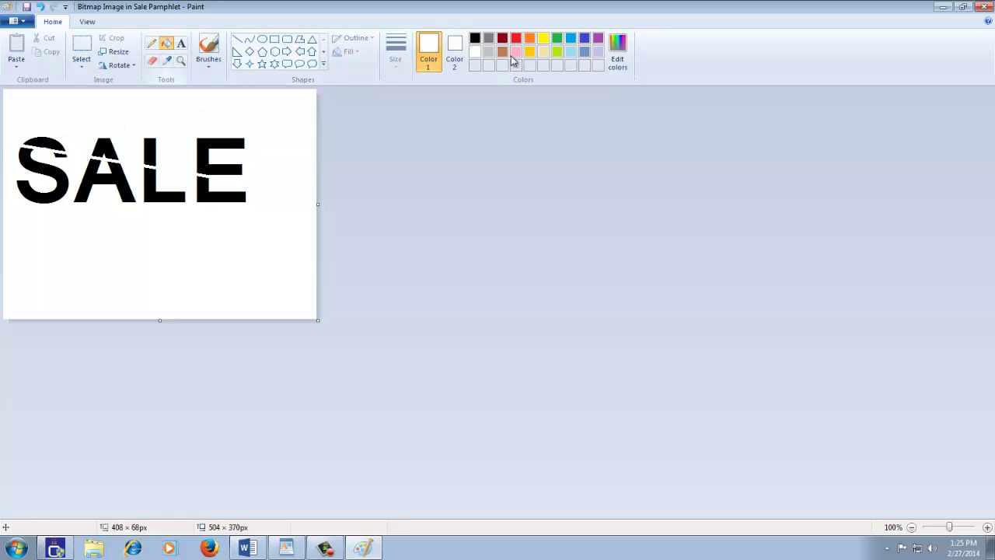
left_click(557, 38)
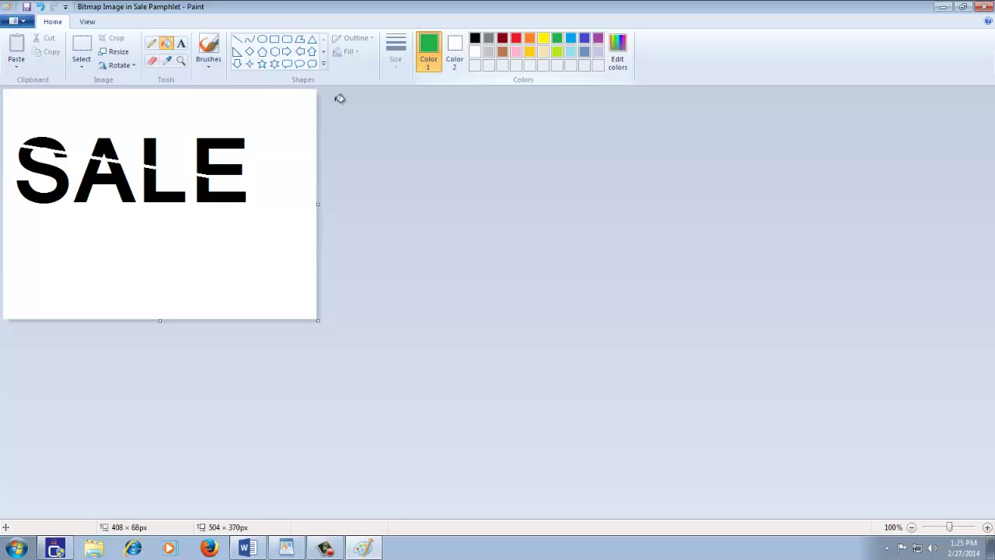
left_click(66, 145)
left_click(100, 143)
left_click(145, 147)
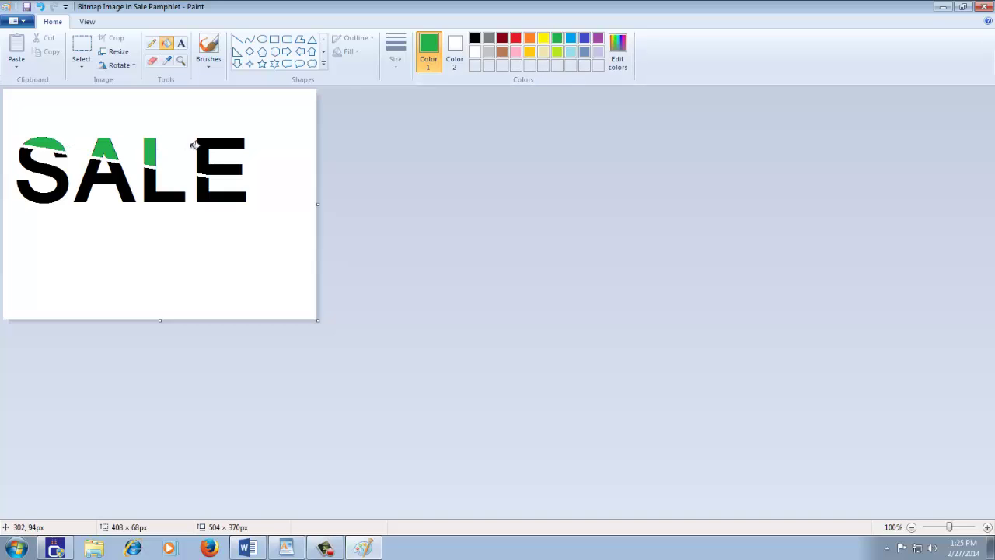
left_click(203, 147)
- Fill the lower parts of all four SALE letters below the white line with indigo blue
left_click(585, 40)
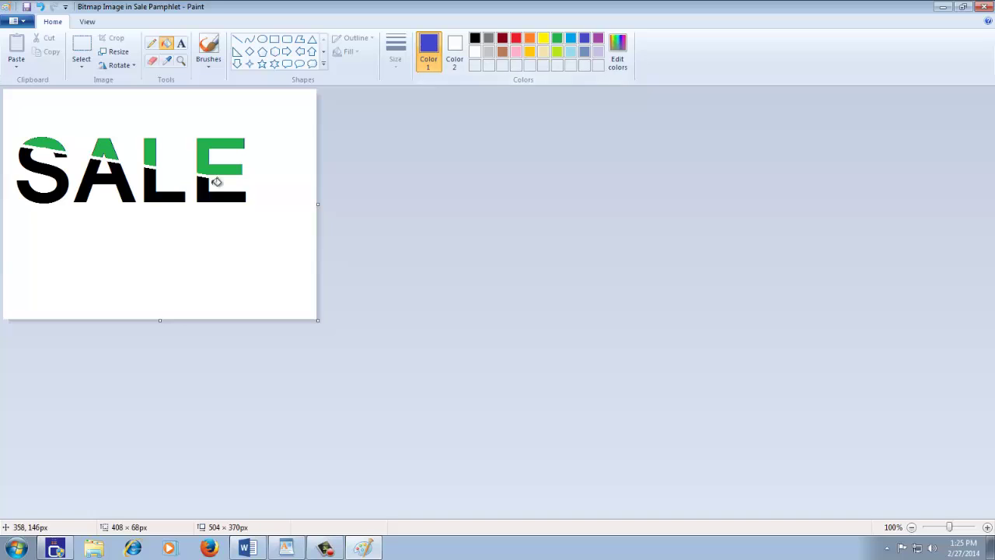
left_click(222, 187)
left_click(163, 194)
left_click(125, 188)
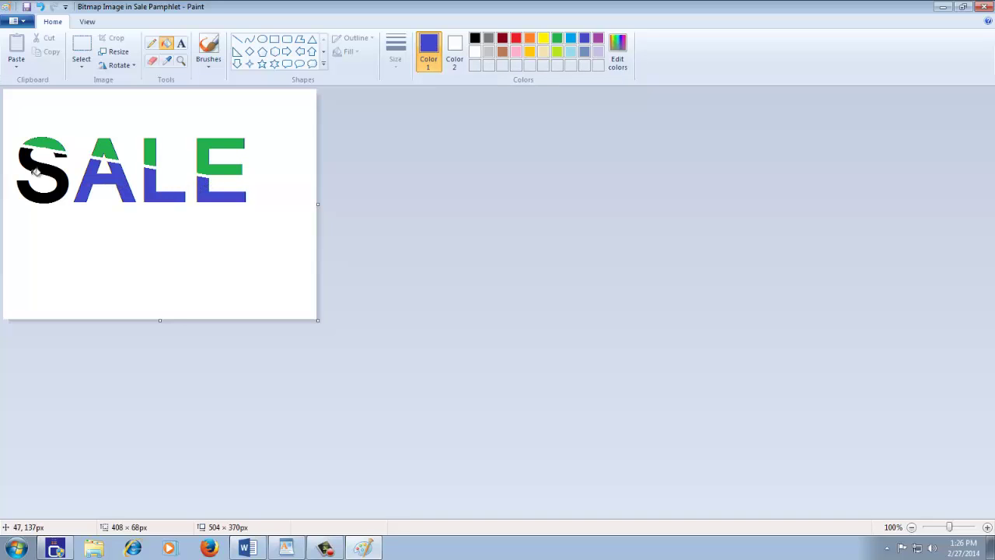
left_click(39, 173)
left_click(61, 155)
- Select the SALE lettering and move it up into the upper-left corner of the canvas
left_click(81, 48)
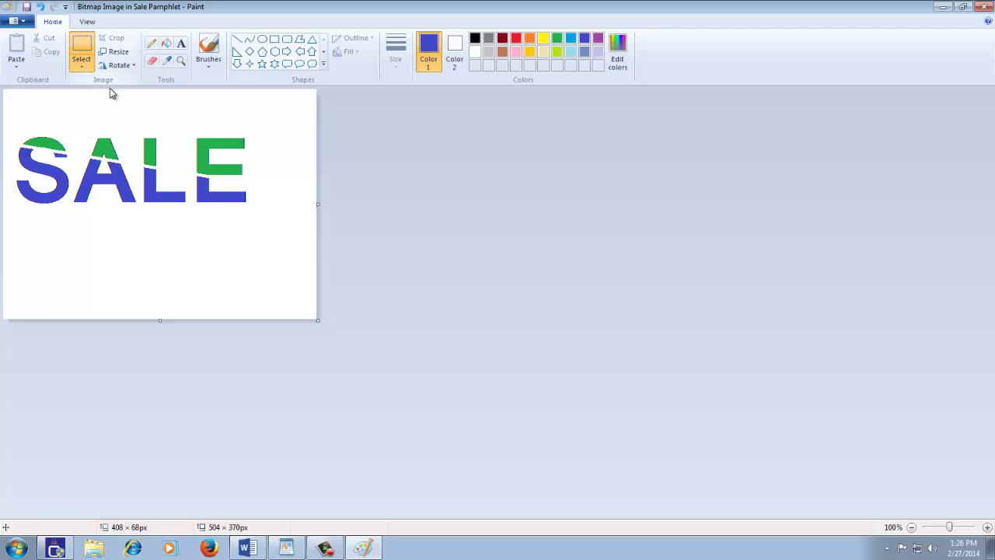
left_click_drag(268, 227, 11, 117)
left_click_drag(84, 173, 78, 136)
left_click(278, 147)
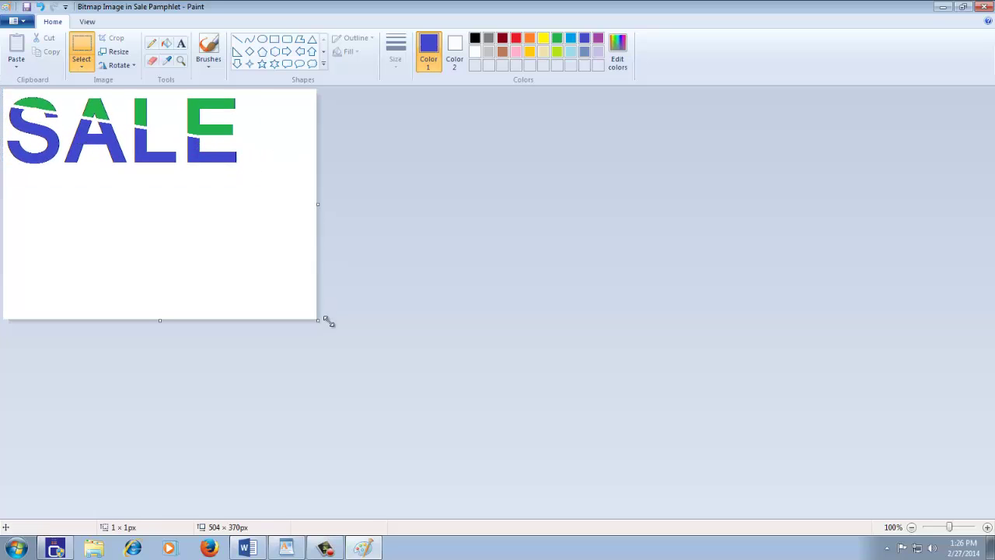
- Trim the canvas to about 415 × 152 px around the lettering and return to the WordPad pamphlet with the drawing selected
left_click_drag(320, 321, 262, 184)
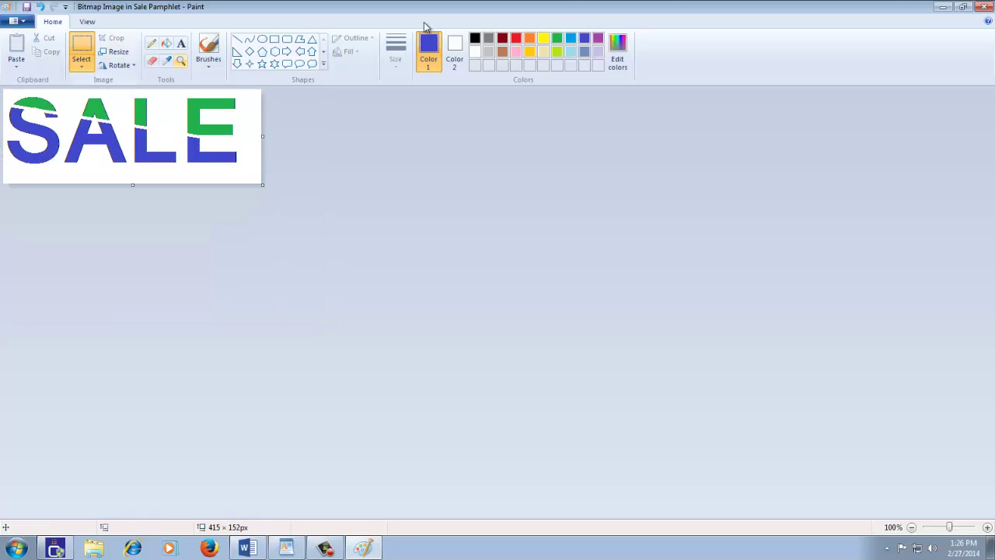
left_click(985, 6)
left_click(568, 171)
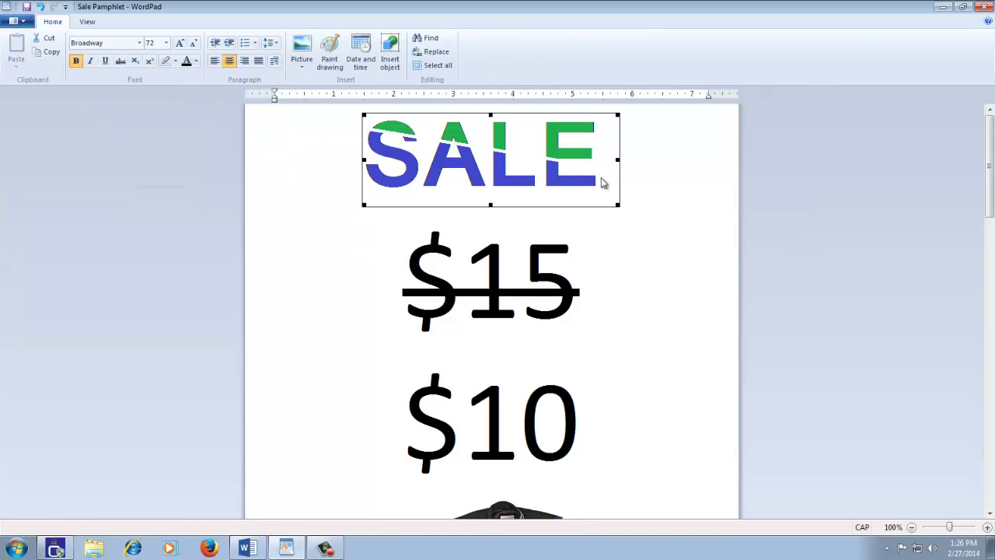
- Enlarge the SALE drawing at the head of the pamphlet by extending its lower-right corner outward
left_click_drag(618, 206, 666, 229)
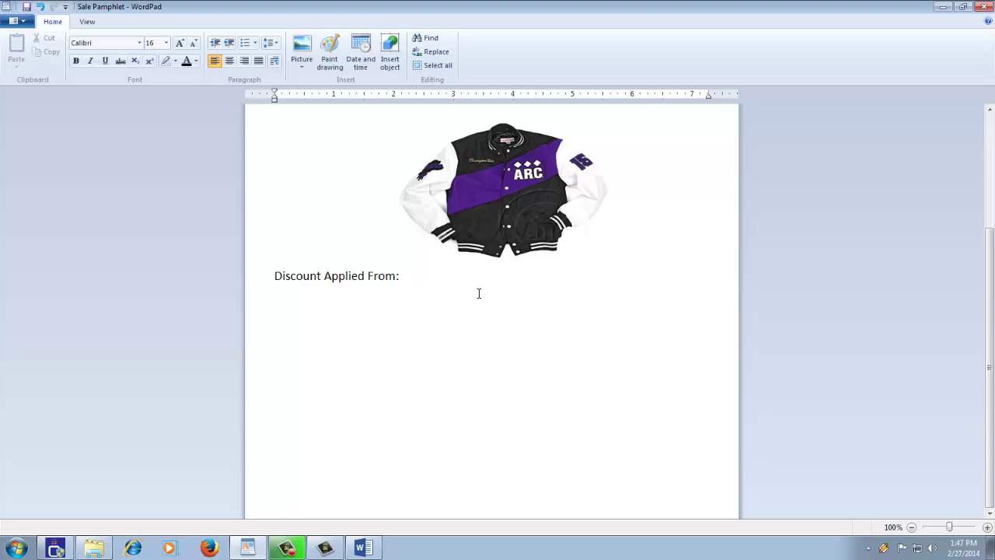
- Insert the current date after "Discount Applied From:" in the format 27 February, 2014
left_click(358, 54)
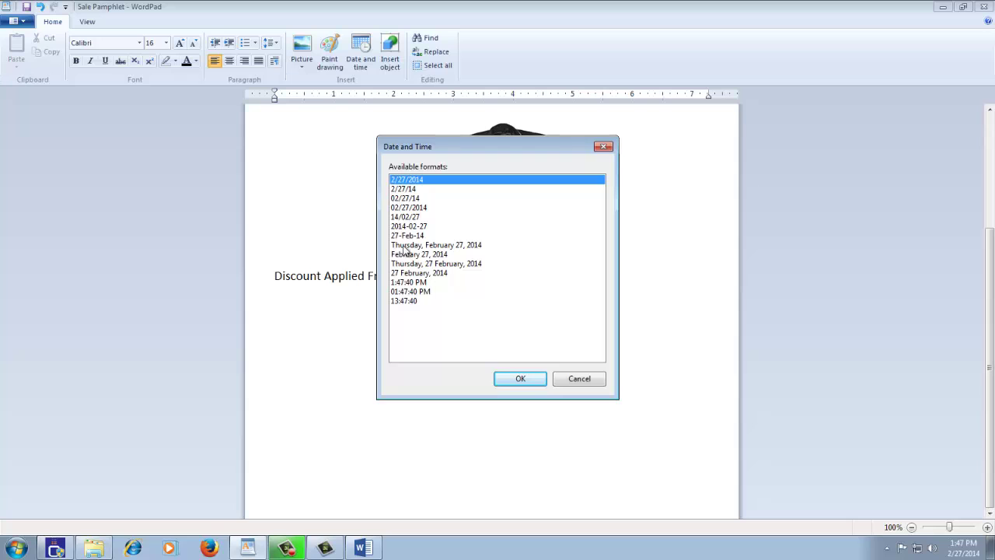
left_click(405, 273)
left_click(513, 379)
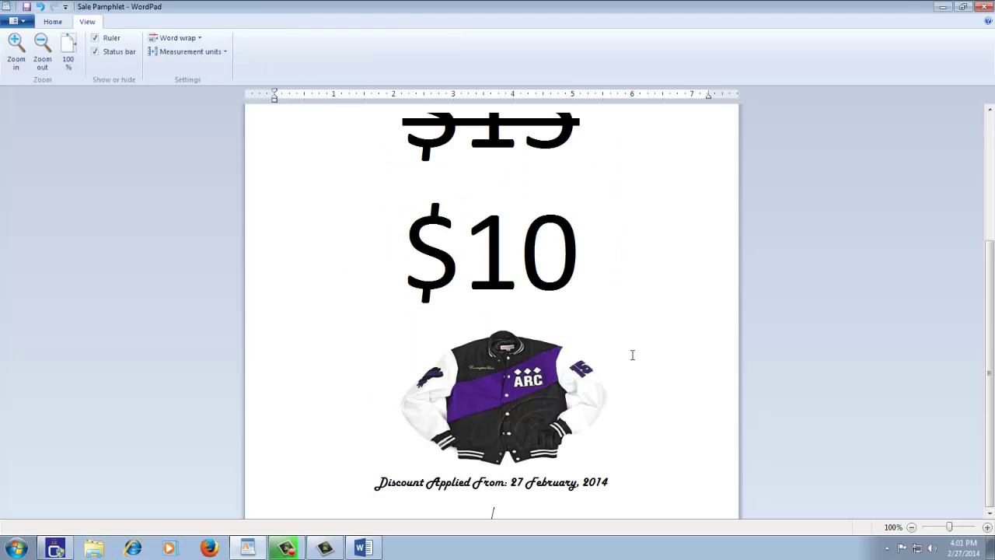
- Insert a new Microsoft Excel Chart object below the discount date line
left_click(51, 22)
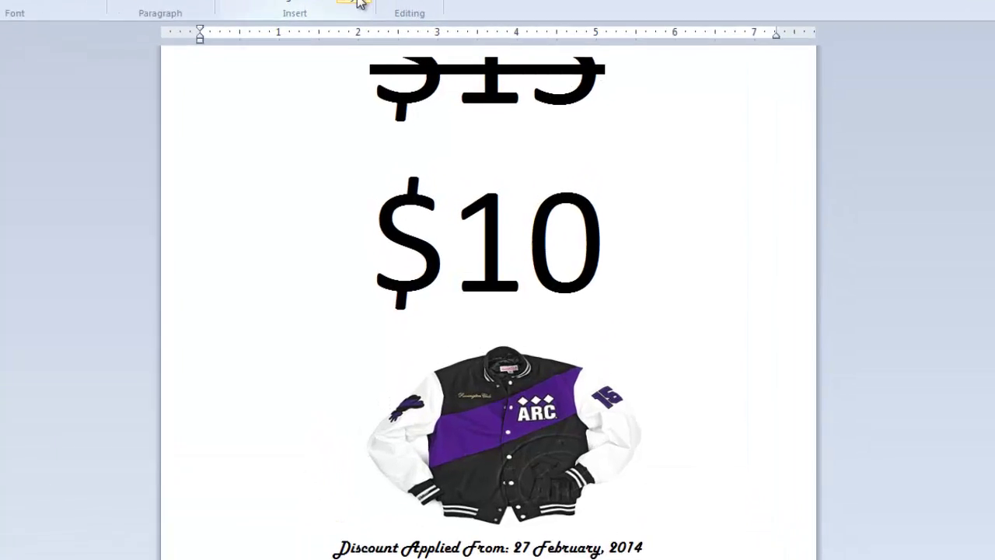
left_click(359, 3)
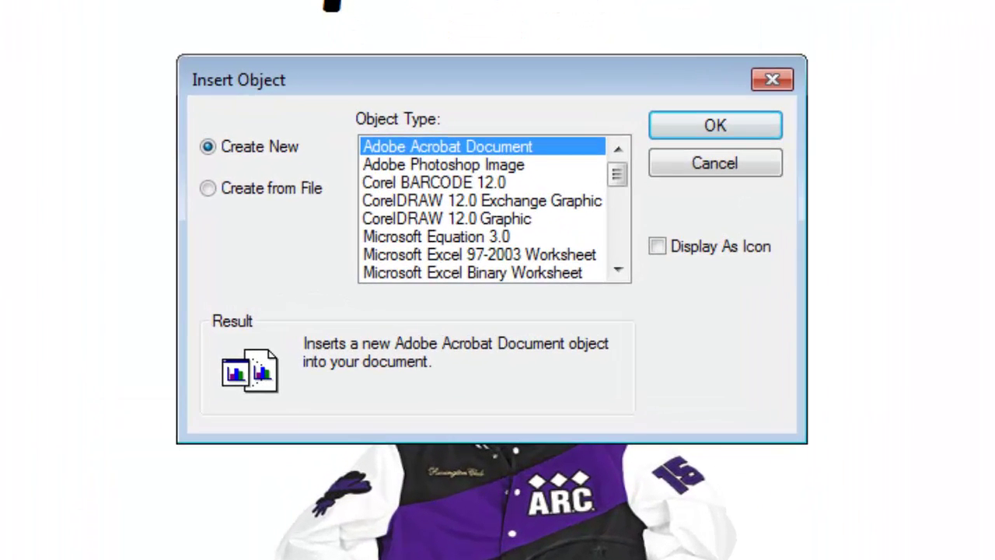
left_click(618, 269)
left_click(618, 269)
left_click(618, 269)
left_click(517, 238)
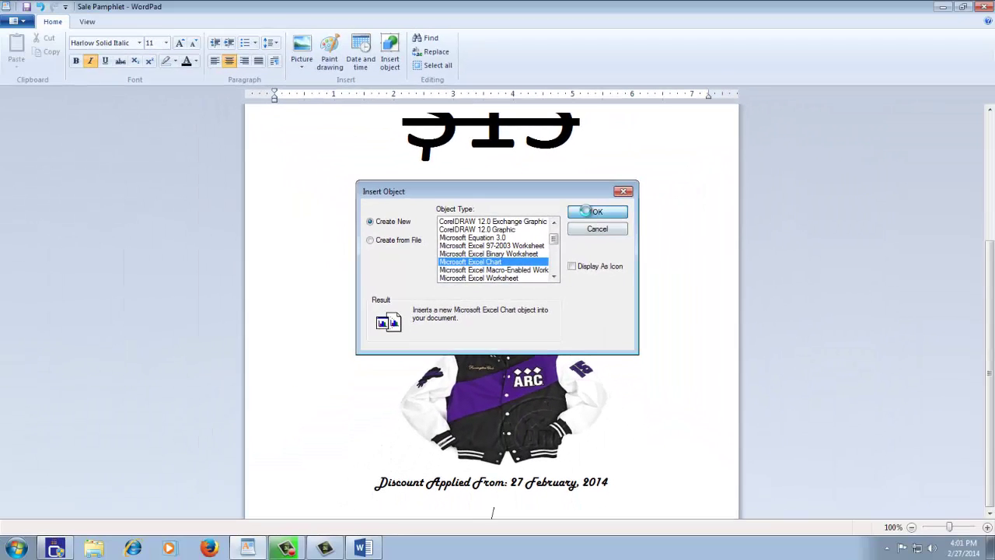
left_click(715, 125)
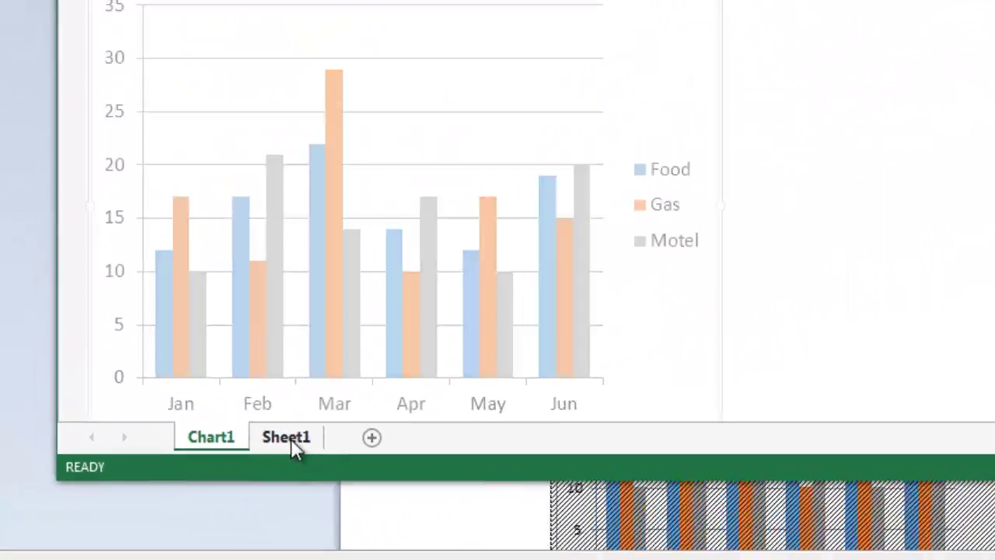
- Set the chart data's January Food value to 50 and April Food value to 60, and return to the pamphlet
left_click(413, 410)
left_click(171, 245)
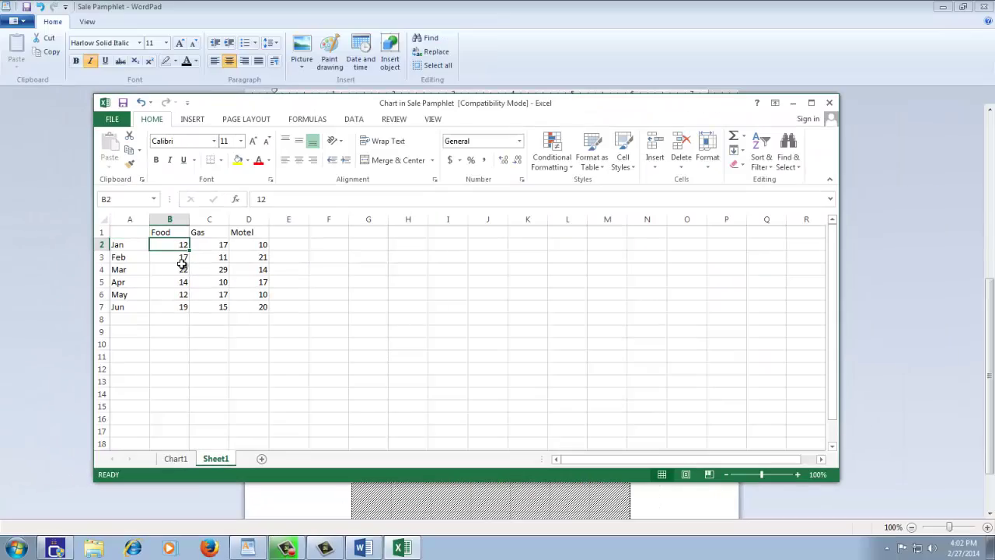
type("50")
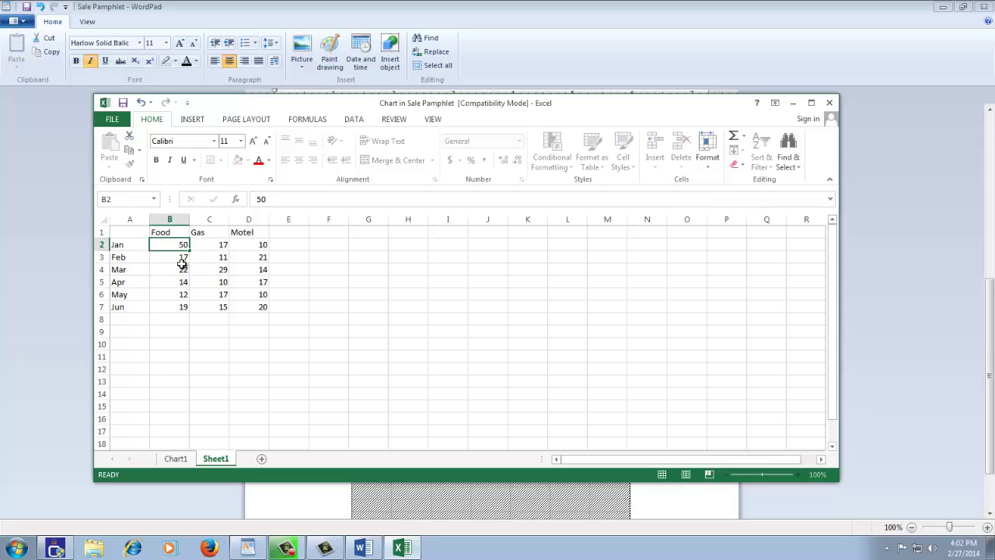
key("Return")
key("Down")
key("Down")
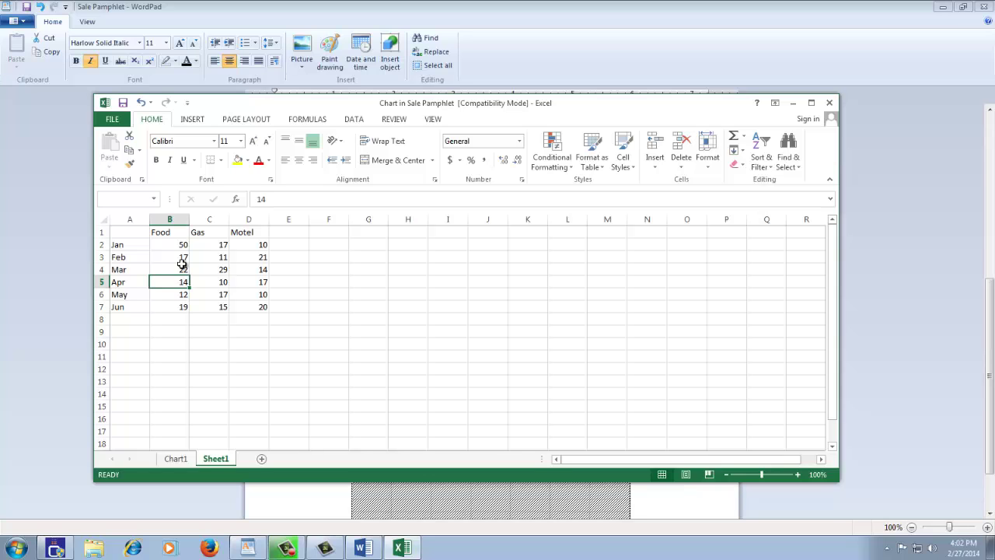
type("60")
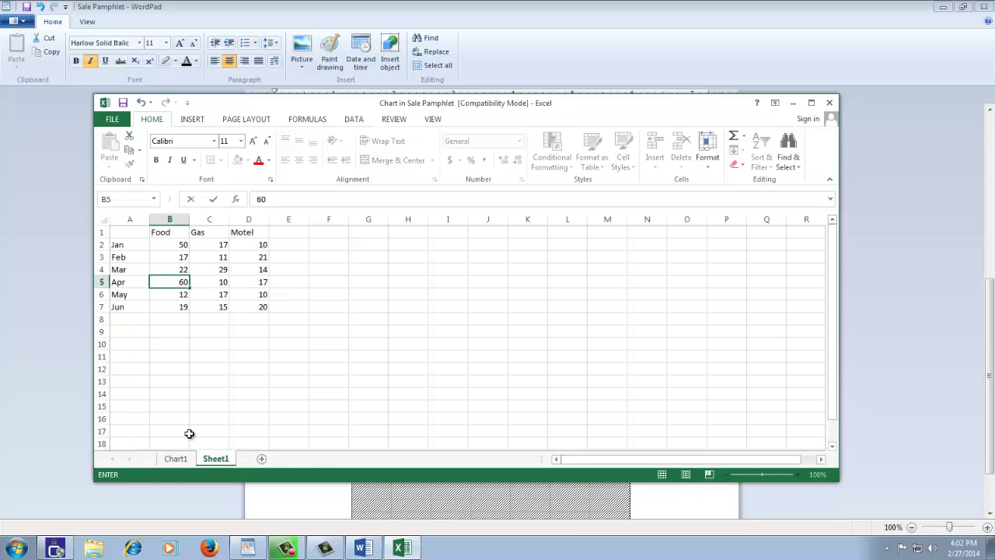
left_click(174, 459)
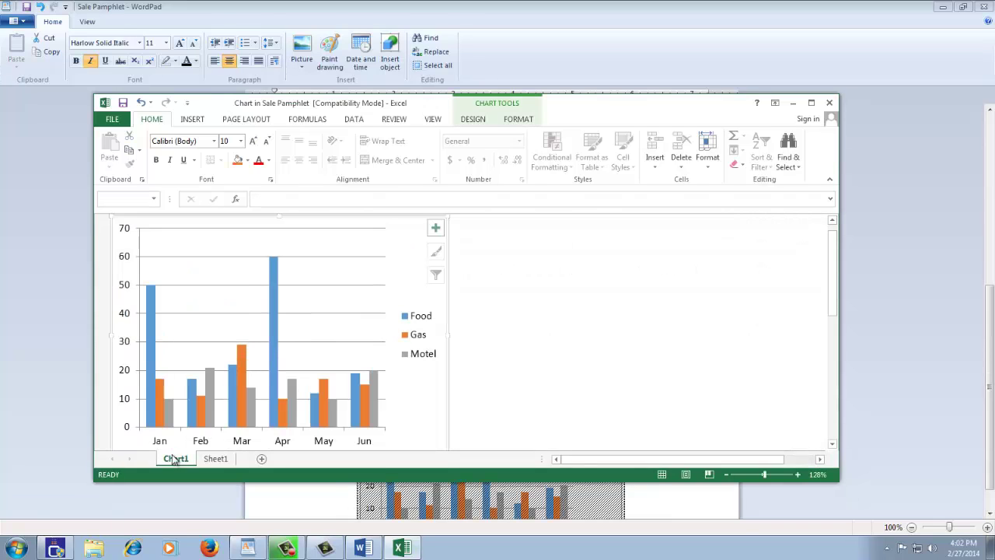
left_click(830, 103)
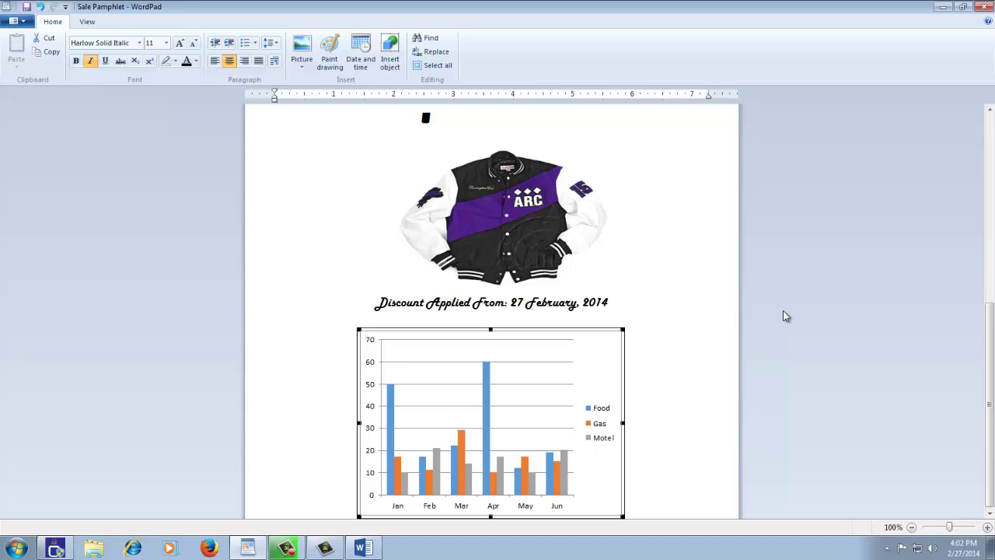
- Delete the jacket picture and undo its deletion
left_click(686, 484)
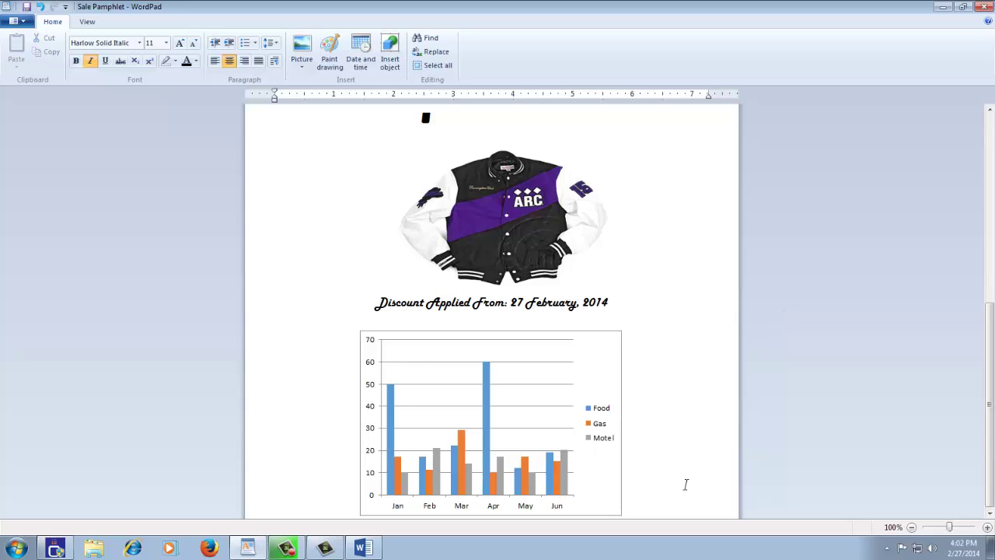
left_click(488, 227)
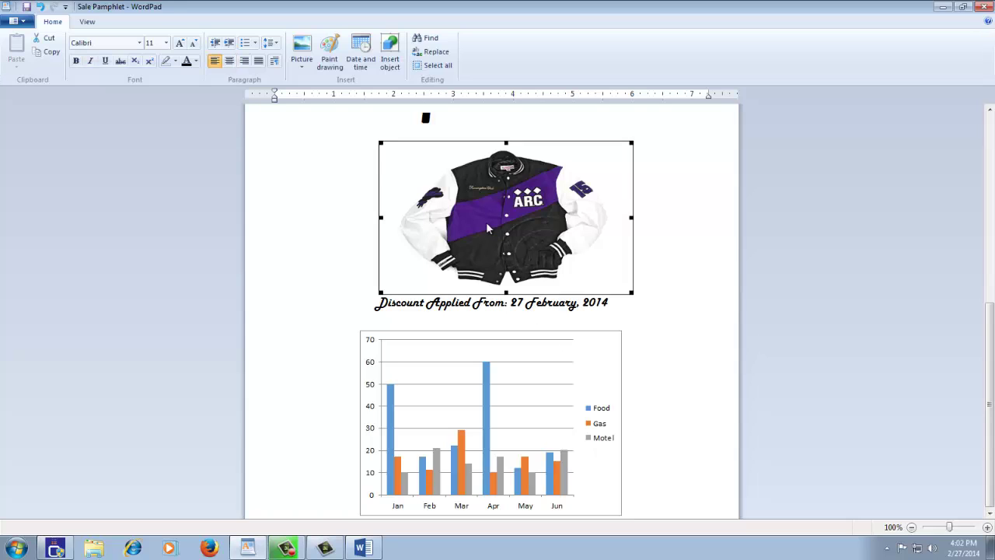
key("Delete")
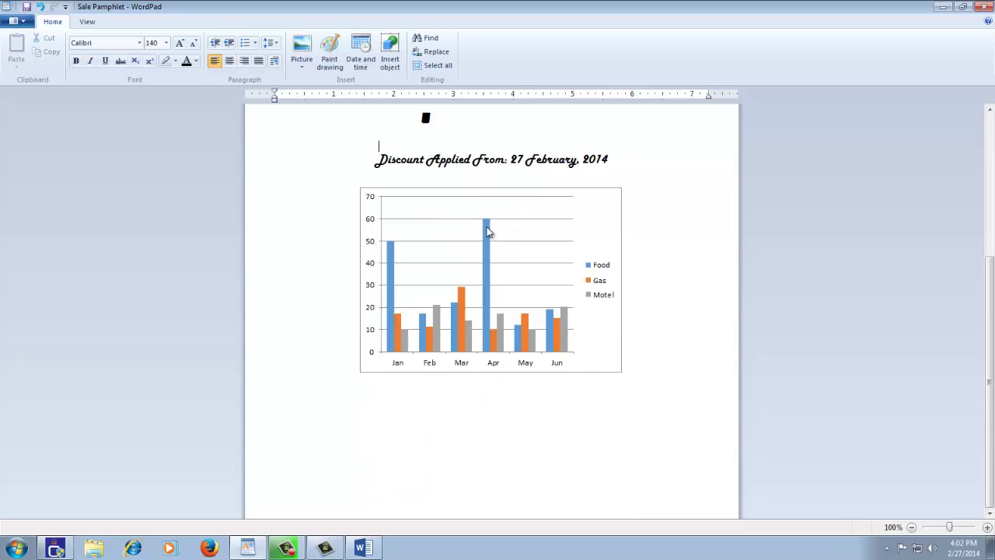
left_click(40, 8)
left_click(689, 228)
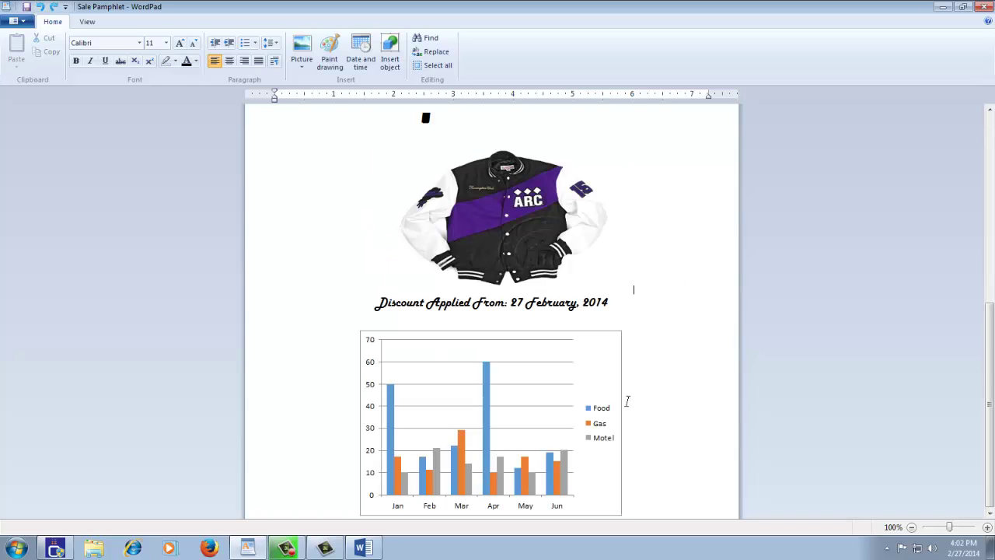
- Replace the embedded chart with a new Microsoft Excel Chart object displayed as an icon
left_click(554, 419)
key("Delete")
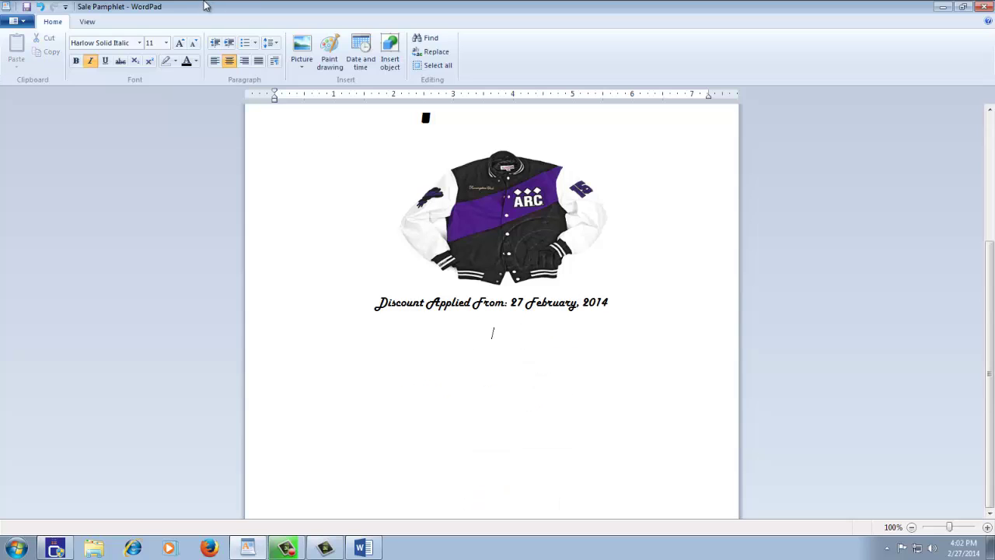
left_click(389, 56)
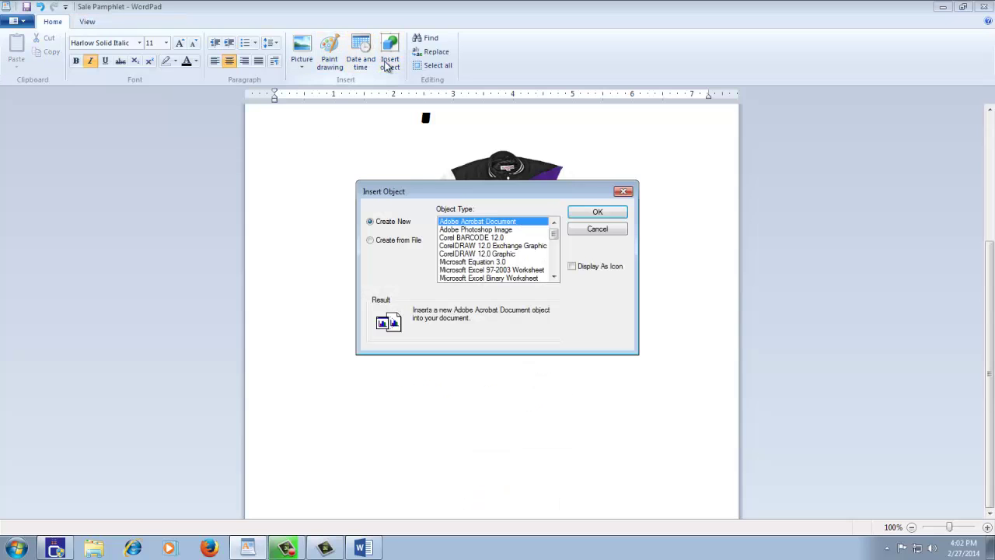
left_click(572, 266)
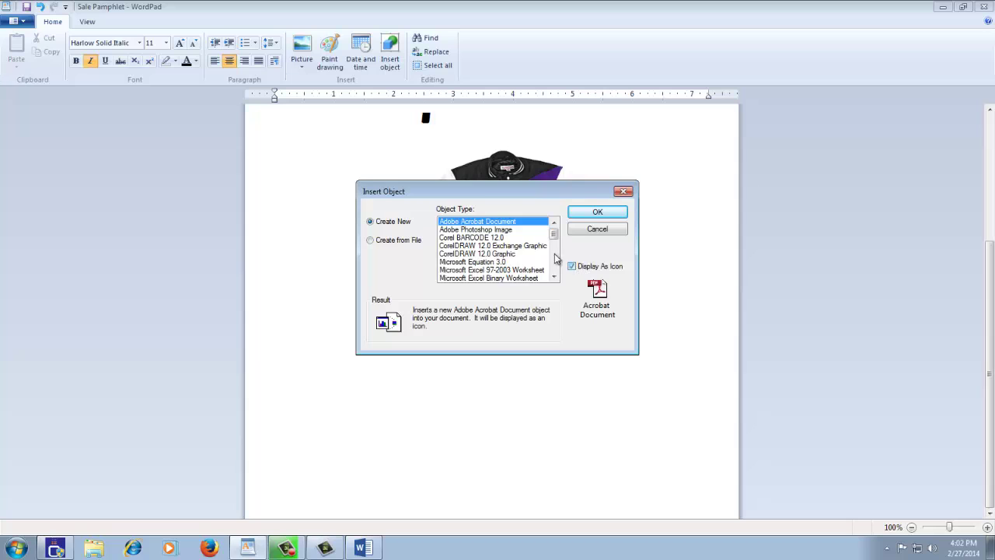
left_click_drag(553, 236, 556, 247)
left_click(513, 271)
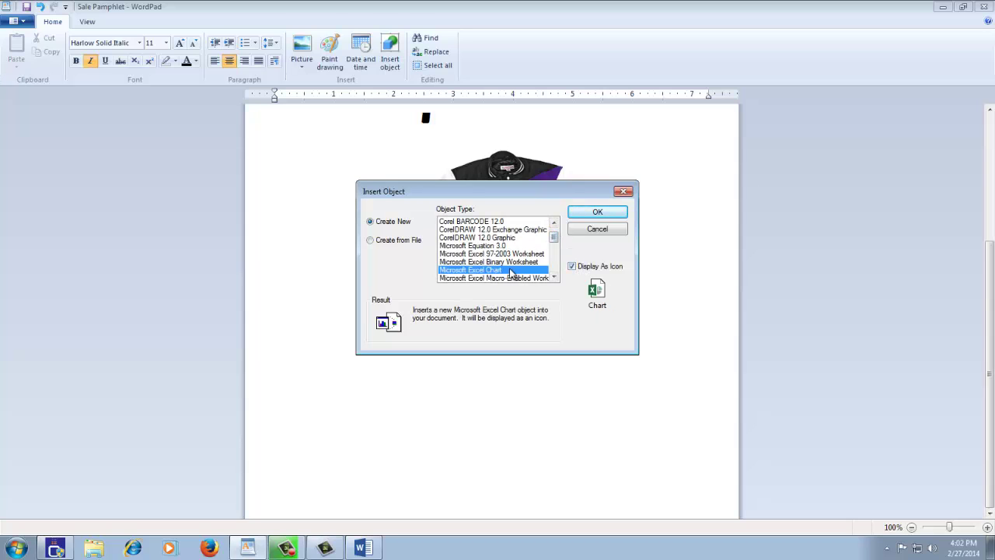
left_click(591, 212)
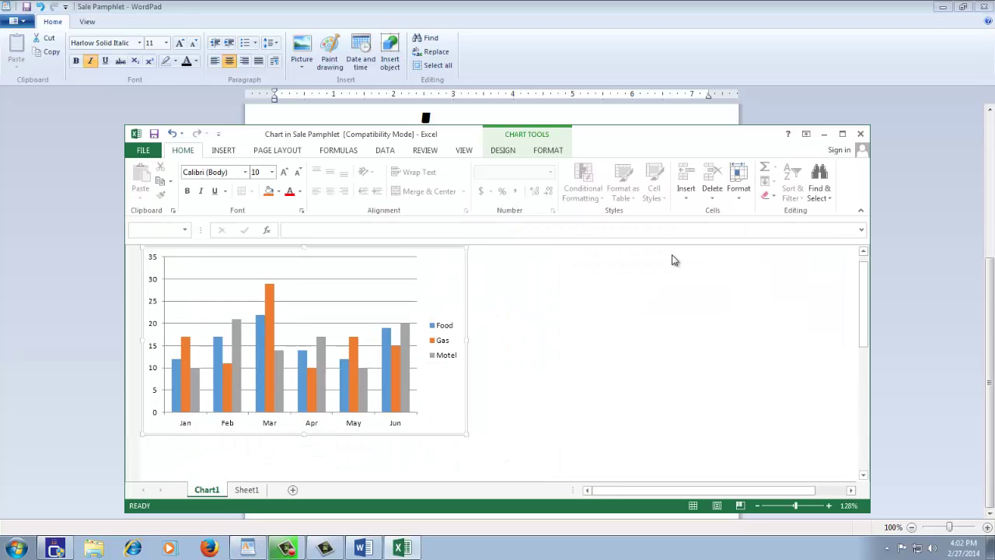
left_click(860, 134)
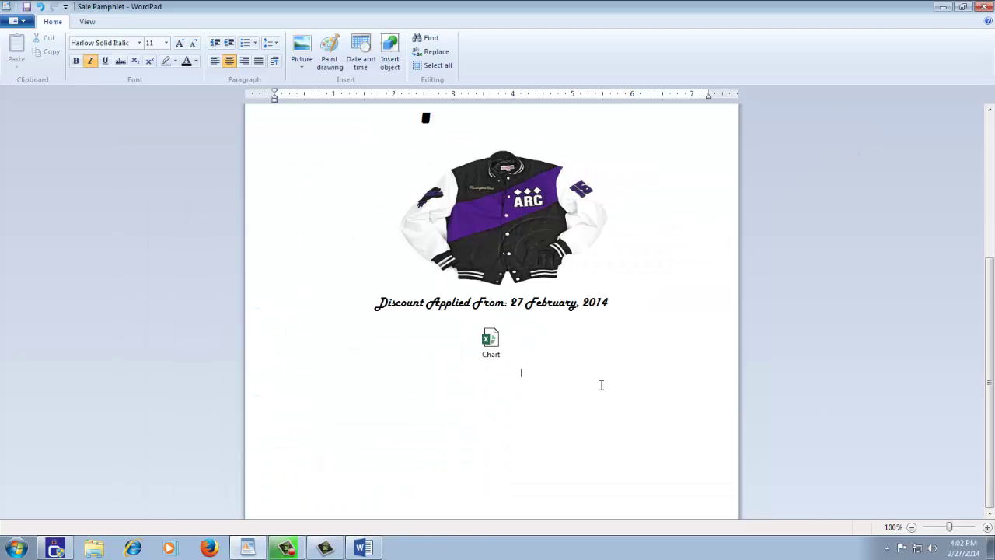
- Open the chart from its icon in Excel and close it again
left_click(489, 342)
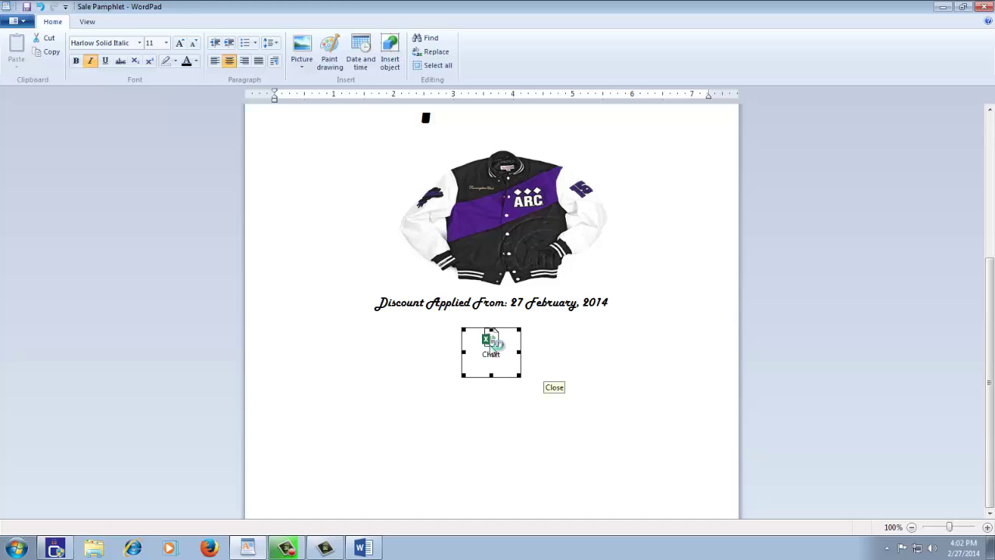
double_click(490, 350)
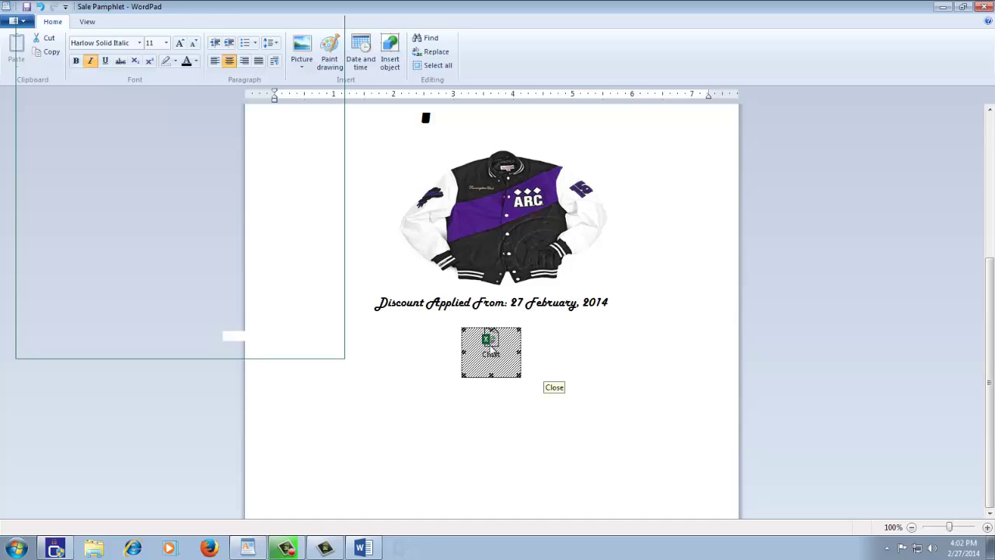
left_click(339, 23)
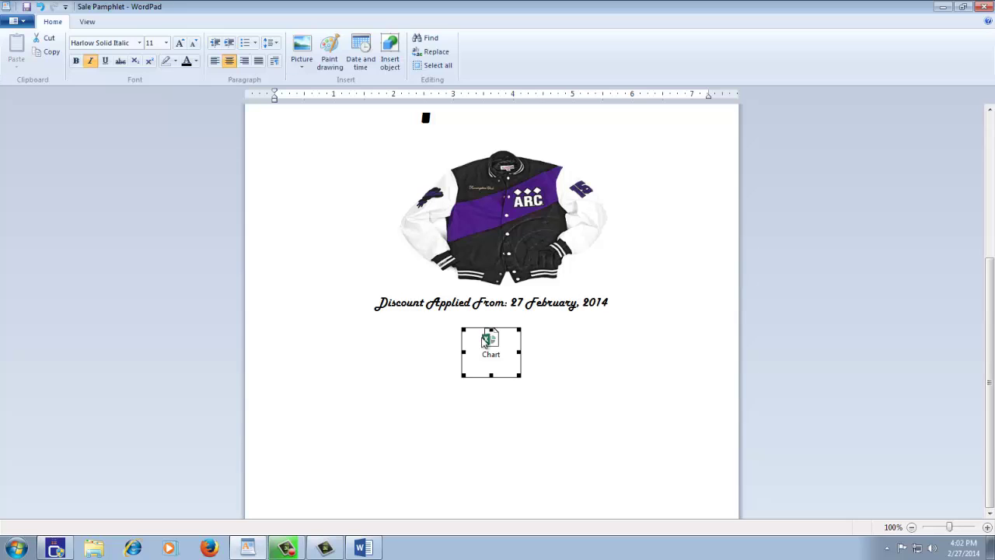
- Replace the chart icon with an object created from the file Annual Company Picnic in the Documents library
key("Delete")
left_click(387, 65)
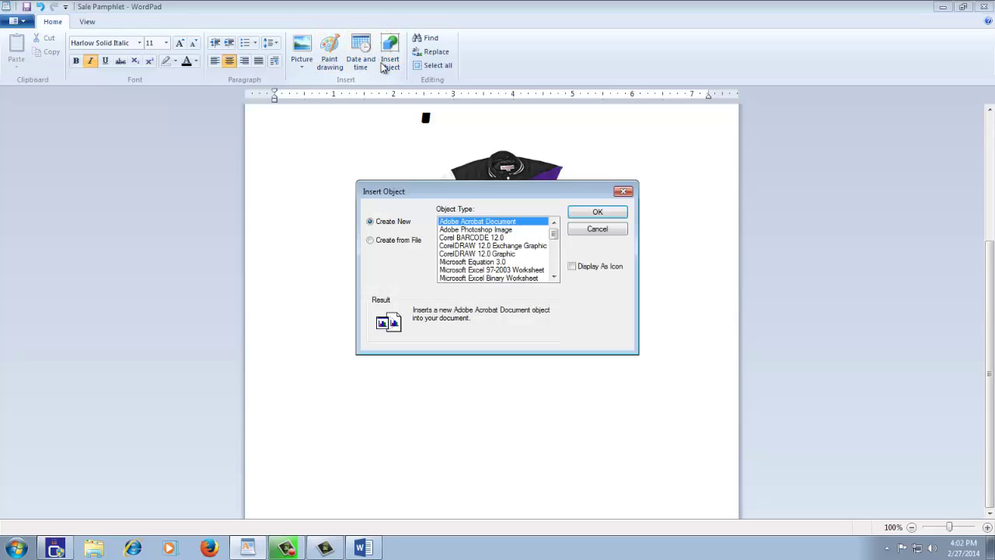
left_click(405, 242)
left_click(464, 257)
left_click(459, 294)
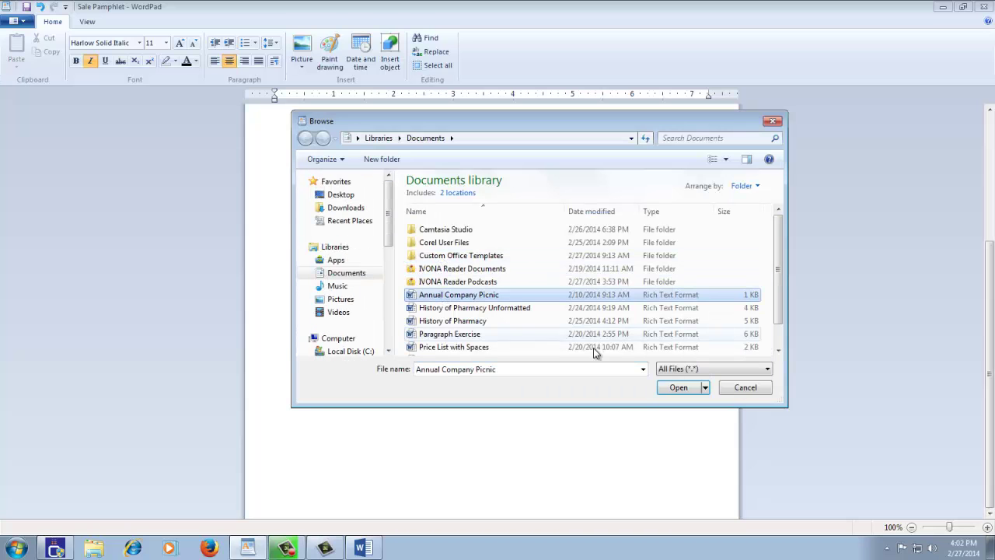
left_click(679, 387)
left_click(604, 213)
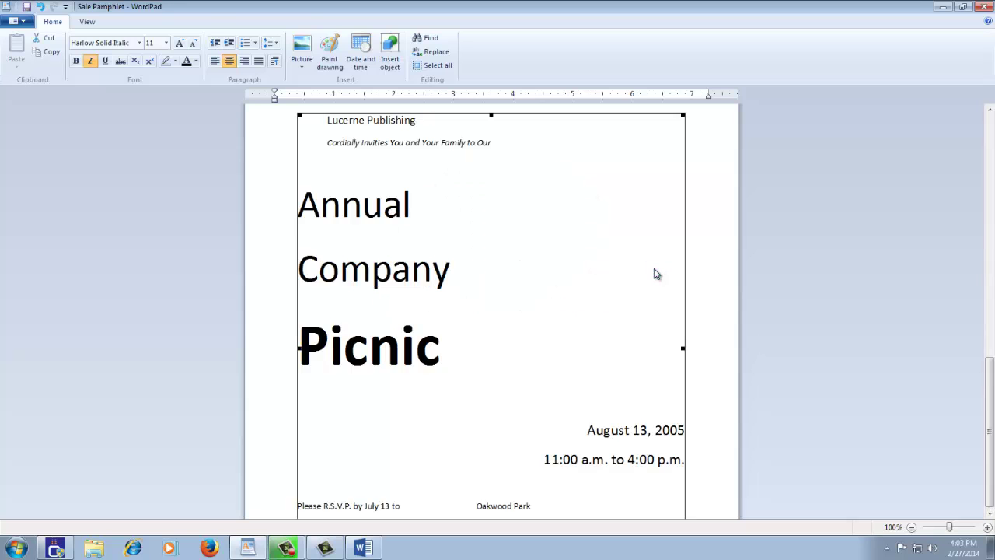
scroll(653, 267, "down", 10)
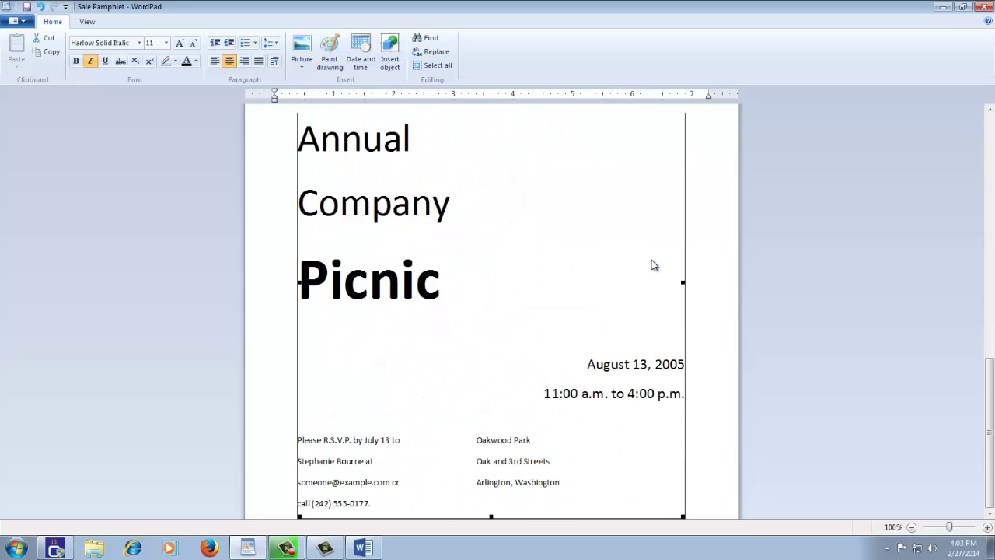
- Hide the ruler above the pamphlet
left_click(87, 21)
left_click(95, 38)
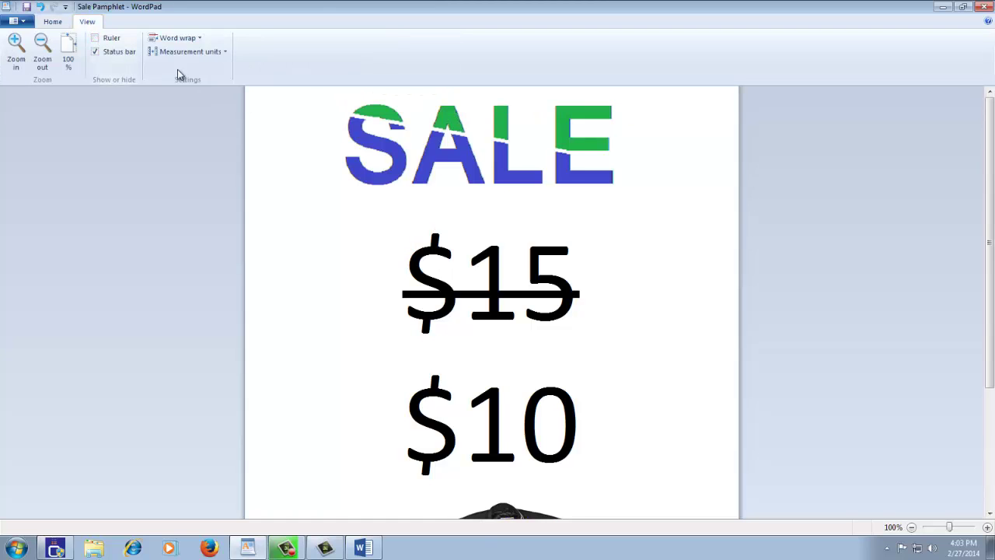
- Examine the Paragraph settings for indentation, line spacing and alignment, and cancel the dialog
left_click(53, 22)
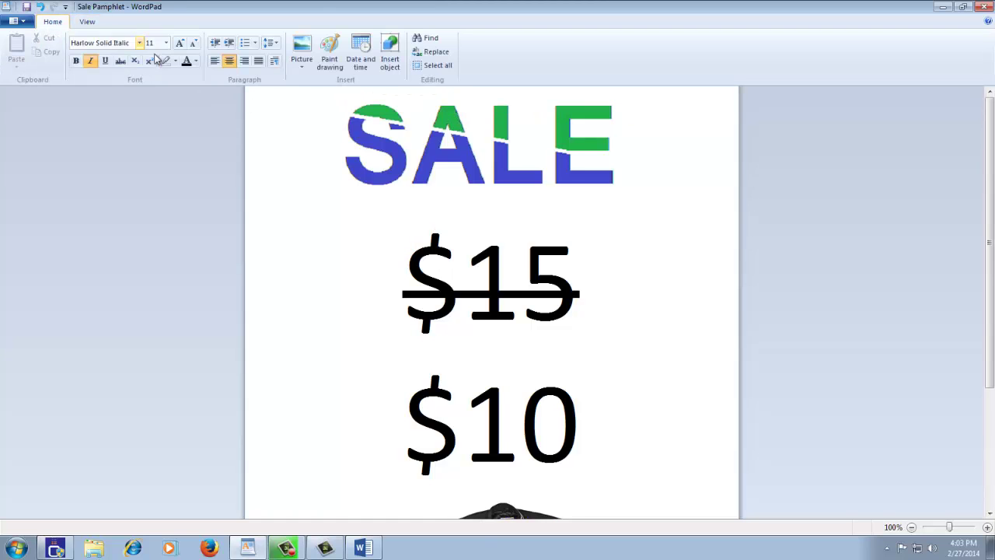
left_click(274, 62)
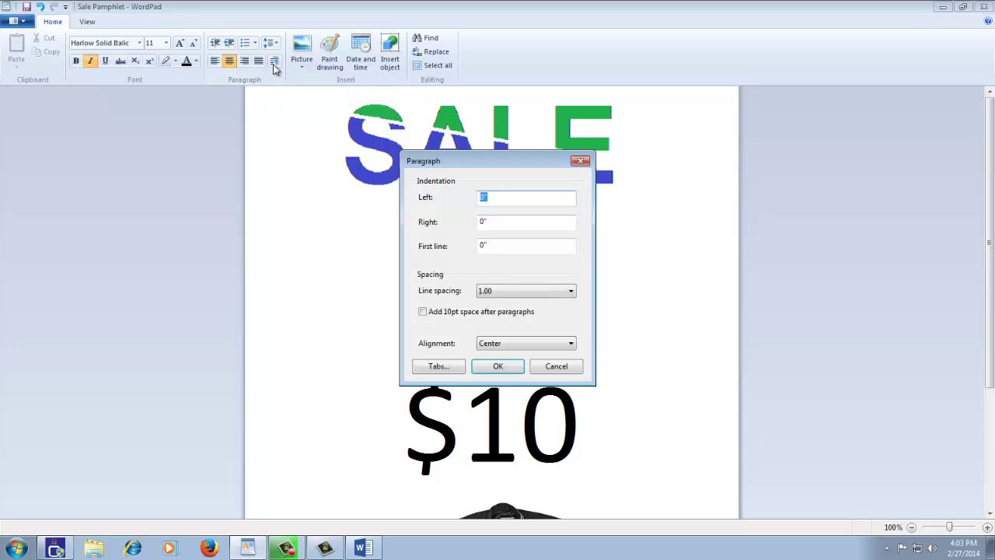
left_click(564, 366)
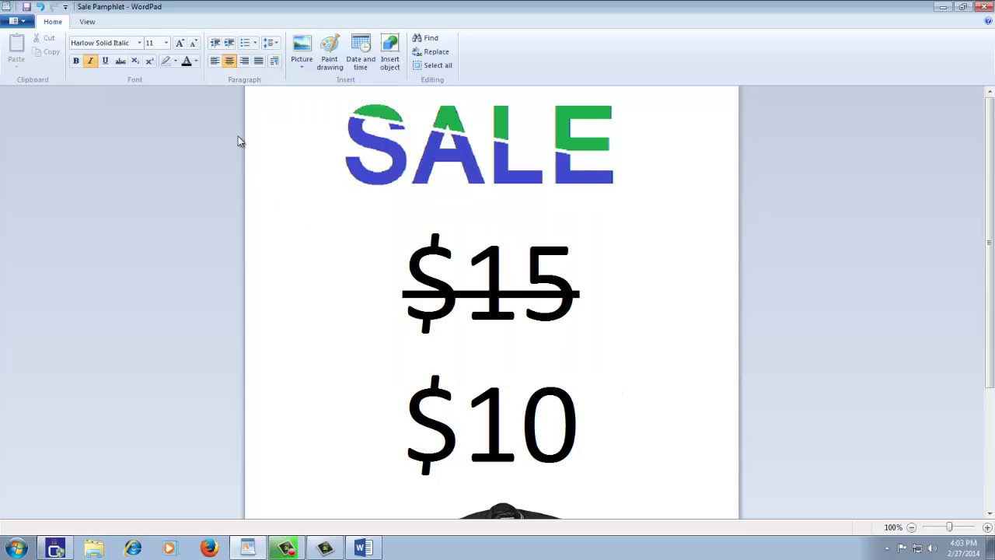
- Hide the status bar, and try zooming the pamphlet in and out before resetting the zoom to 100%
left_click(87, 22)
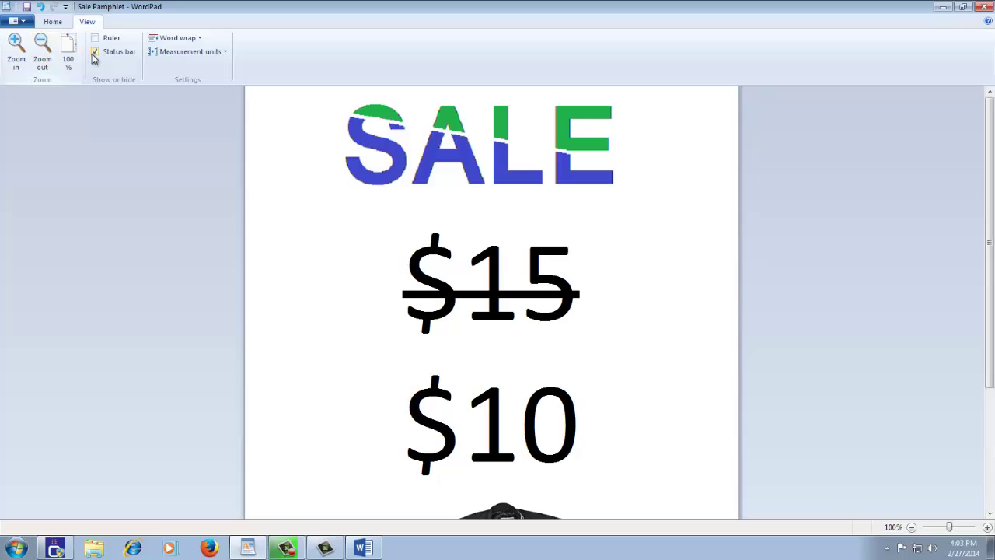
left_click(94, 52)
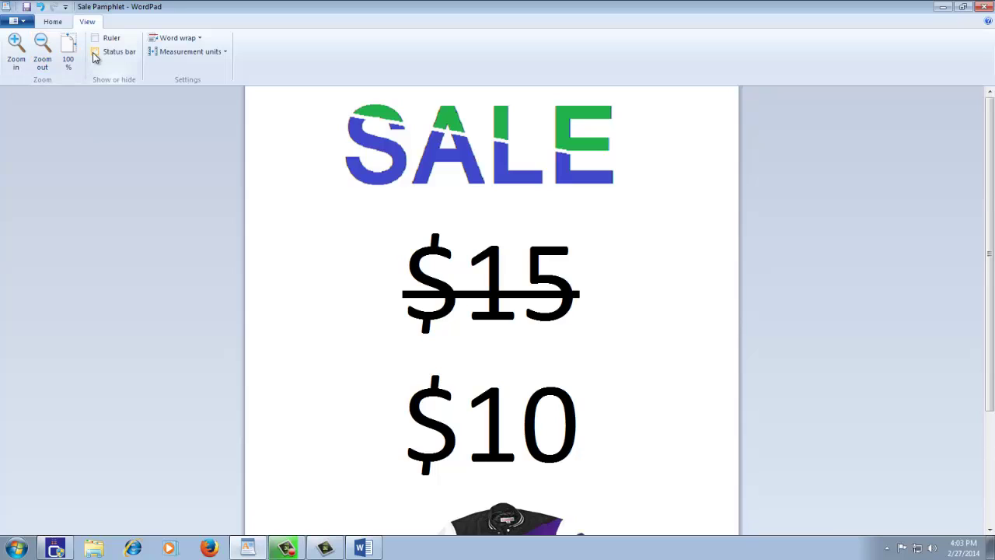
left_click(15, 48)
left_click(15, 48)
left_click(42, 48)
left_click(42, 48)
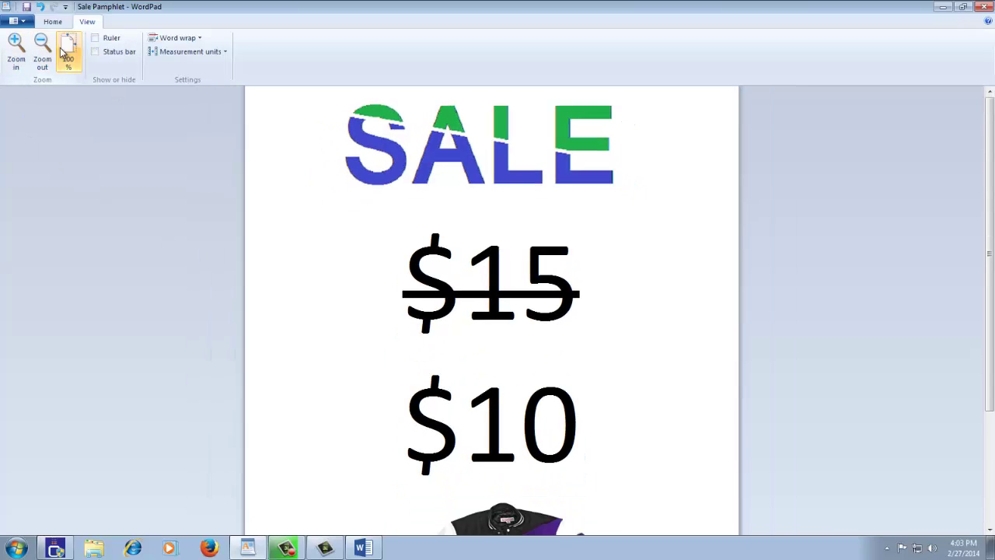
left_click(67, 53)
left_click(52, 22)
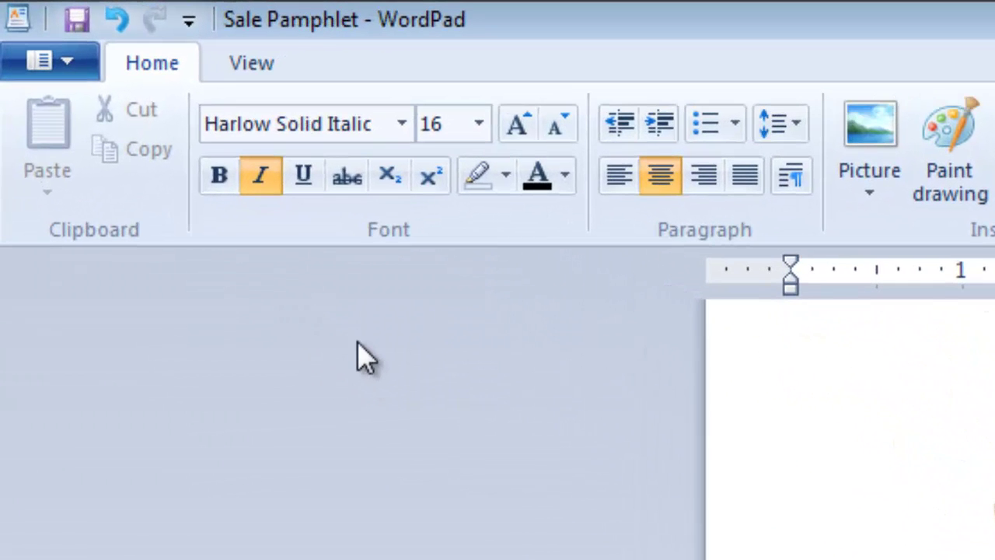
- Add the Print preview command to the Quick Access Toolbar
left_click(189, 23)
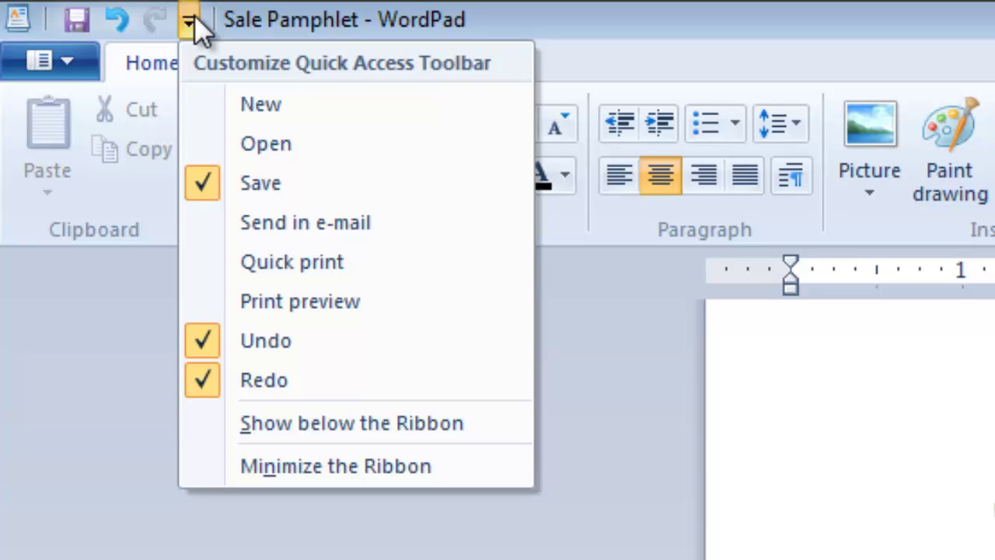
left_click(215, 297)
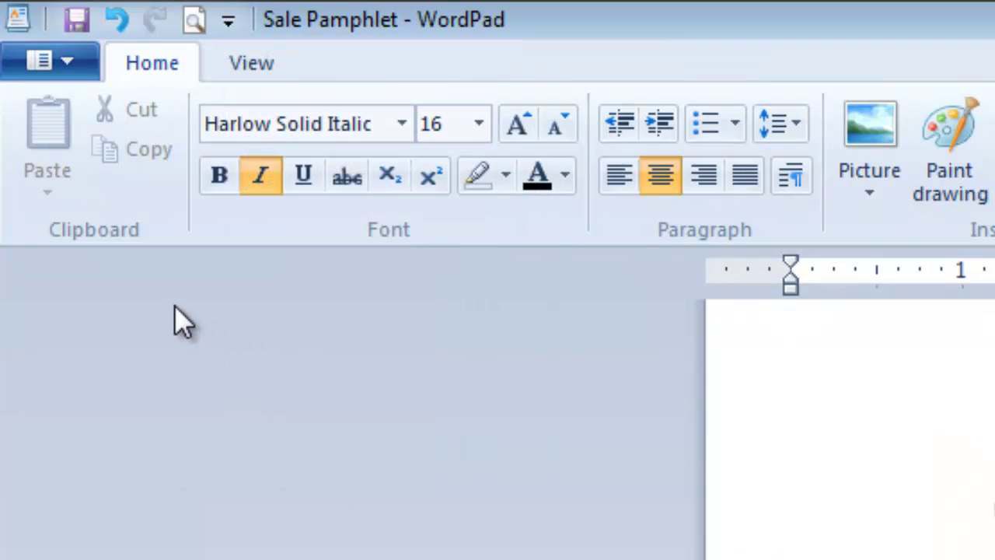
- View the pamphlet in print preview through the print options and again through the Quick Access Toolbar shortcut, closing it each time
left_click(66, 70)
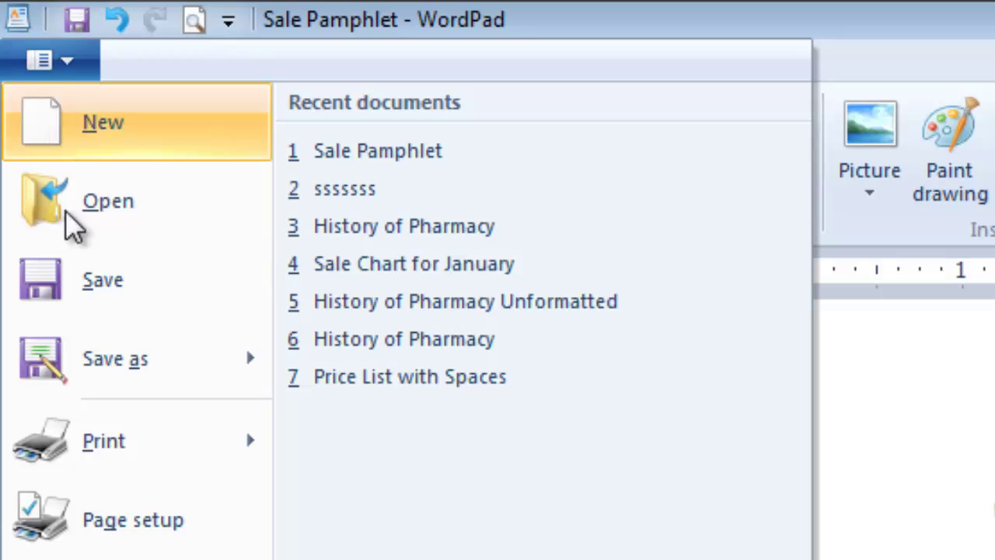
mouse_move(103, 441)
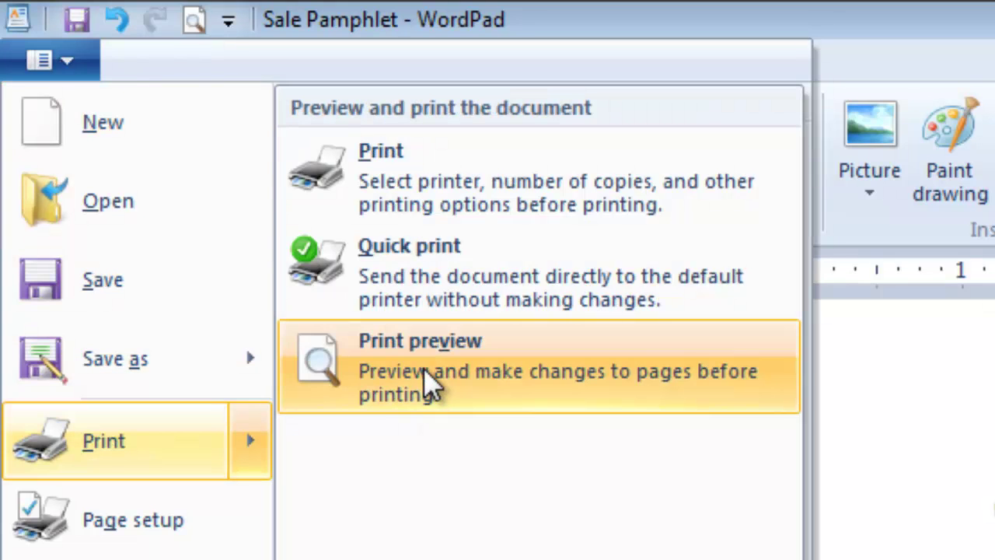
left_click(426, 381)
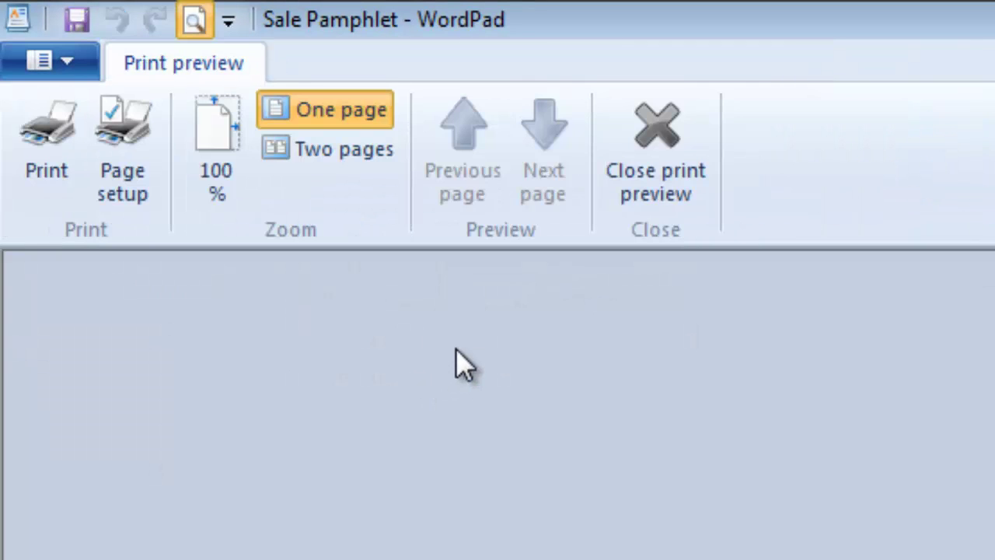
left_click(672, 165)
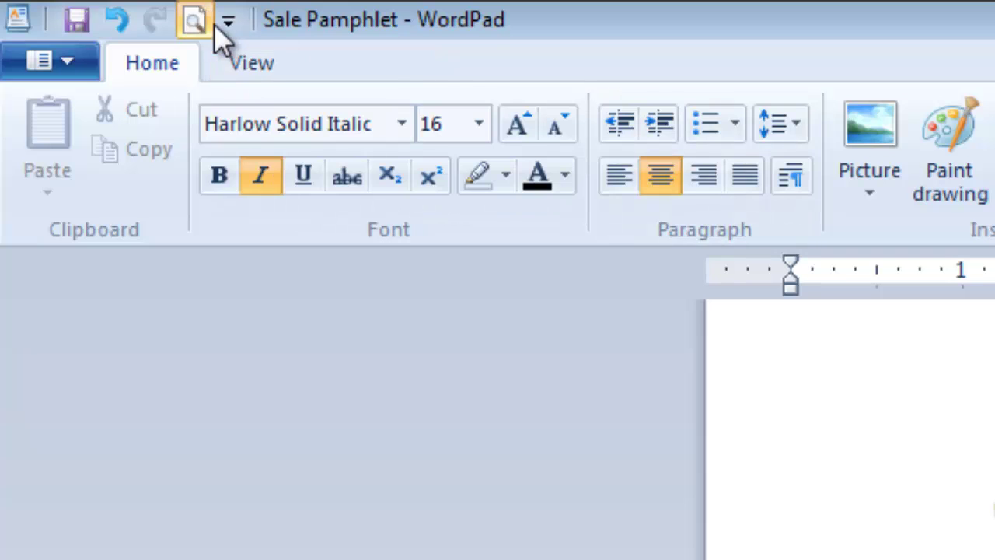
left_click(199, 22)
left_click(667, 179)
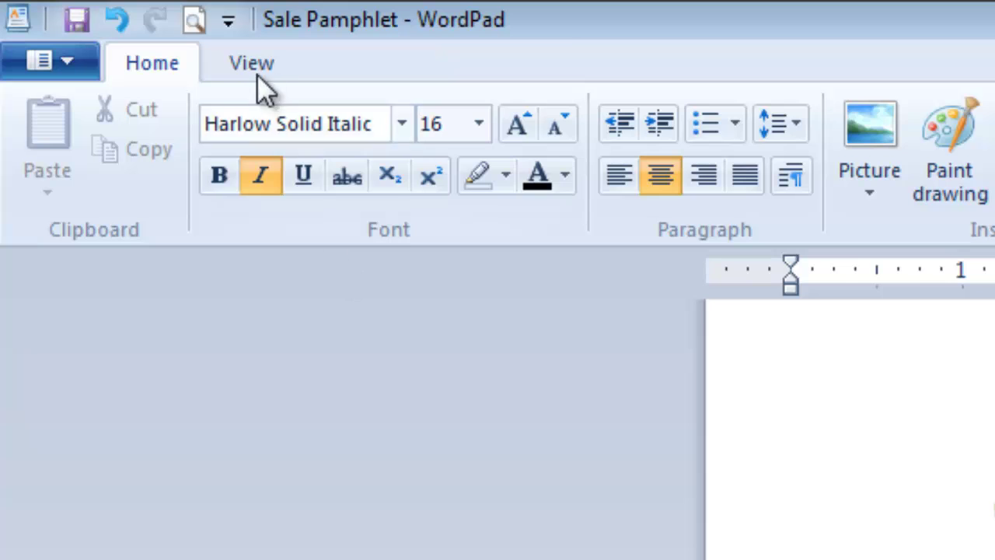
- Show the Quick Access Toolbar below the ribbon and return it above the ribbon
left_click(228, 22)
left_click(319, 423)
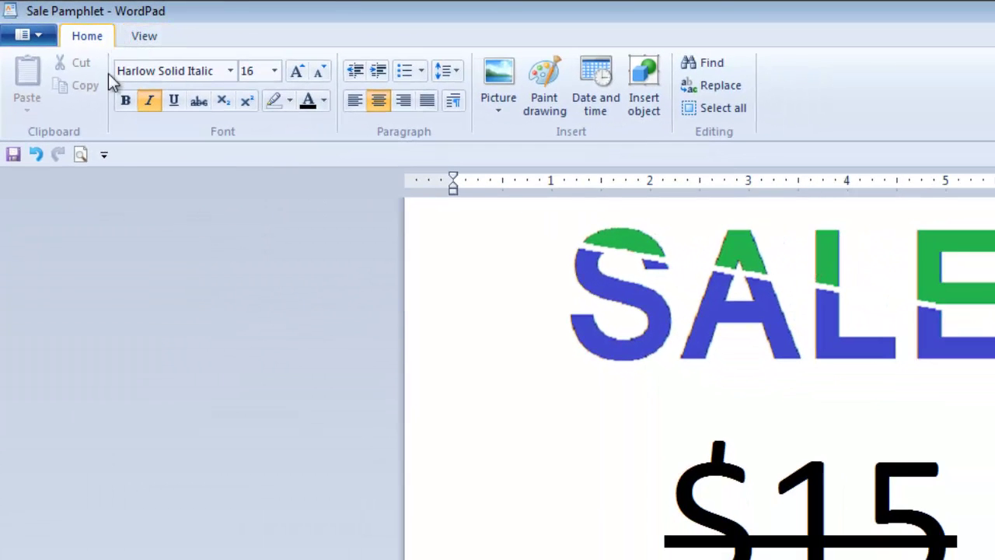
left_click(105, 152)
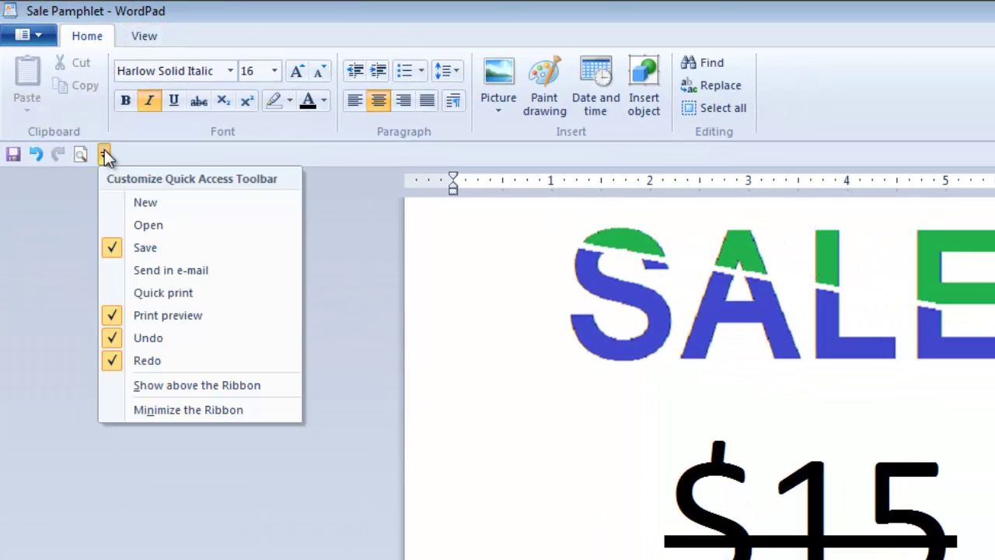
left_click(143, 385)
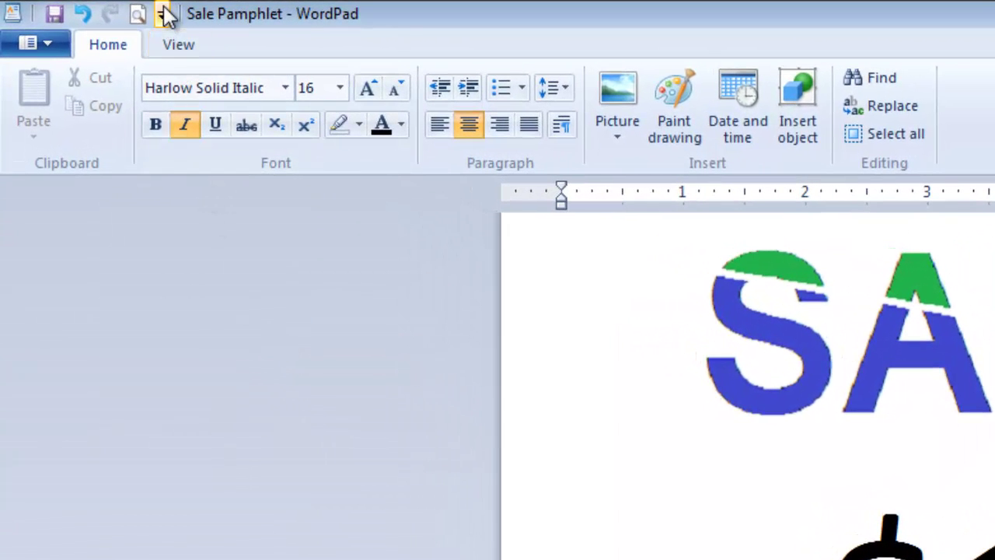
- Minimize the ribbon so that only its tab names show
left_click(164, 14)
left_click(204, 332)
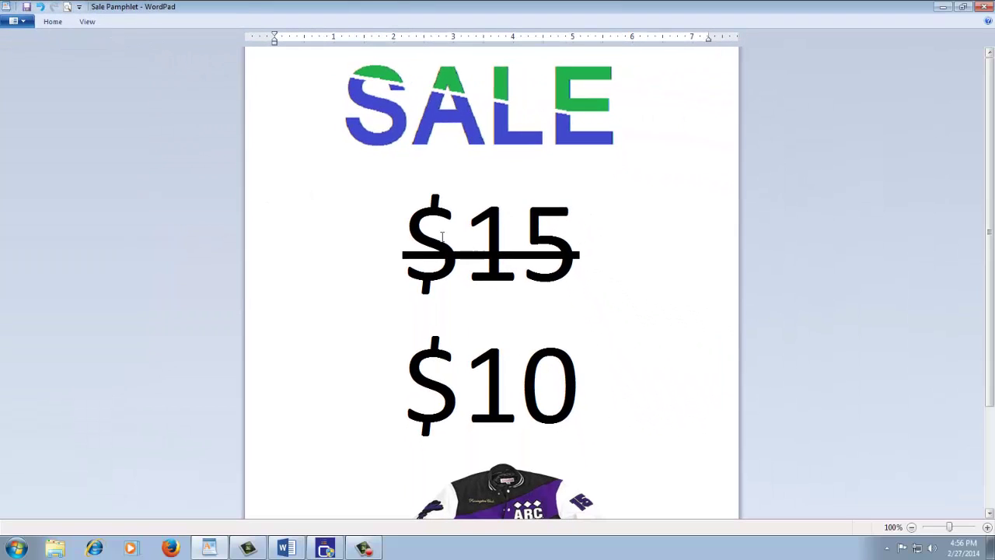
- Make the struck-through $15 price bold
left_click_drag(541, 291, 682, 292)
left_click_drag(418, 223, 539, 224)
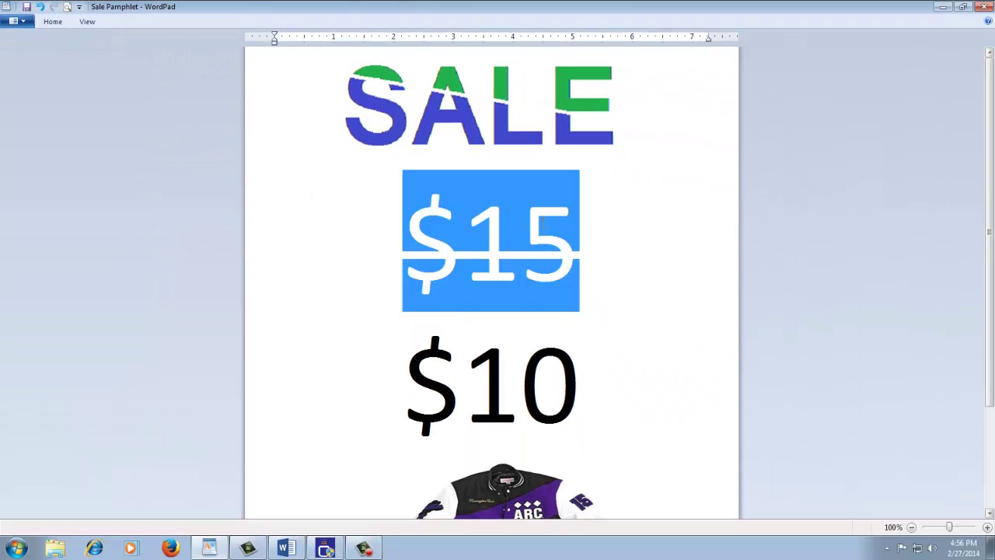
left_click(52, 22)
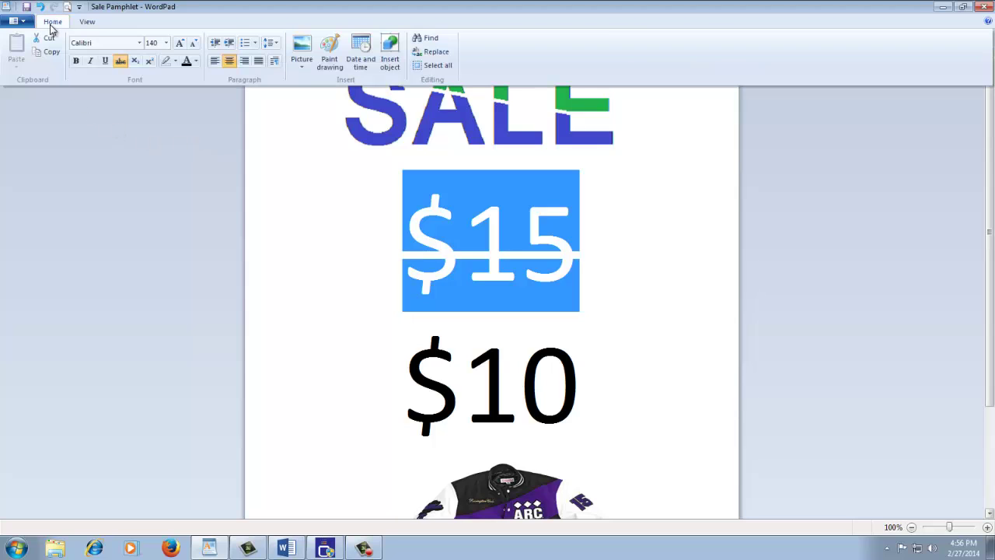
left_click(77, 65)
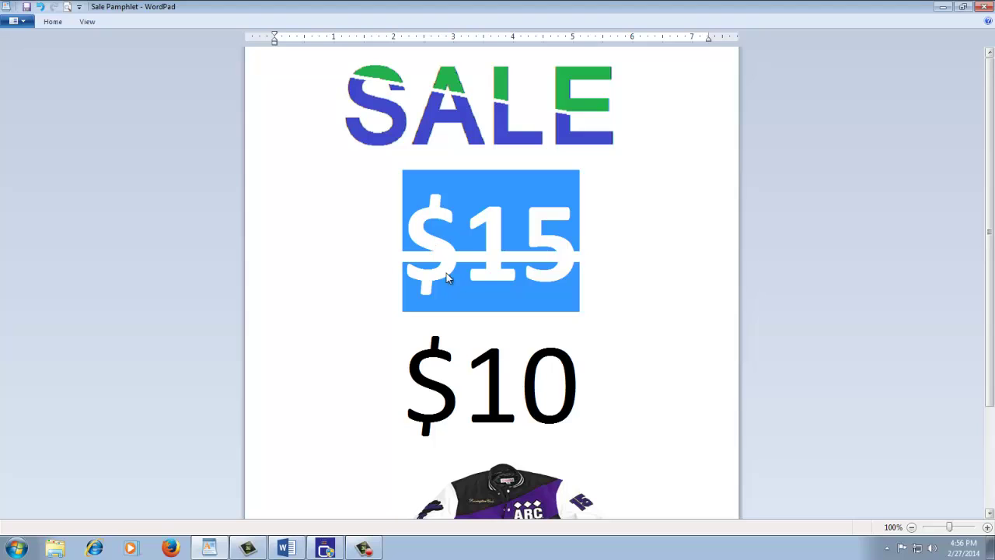
- Italicize the $10 price and clear the selection
left_click_drag(427, 386, 534, 379)
left_click(52, 21)
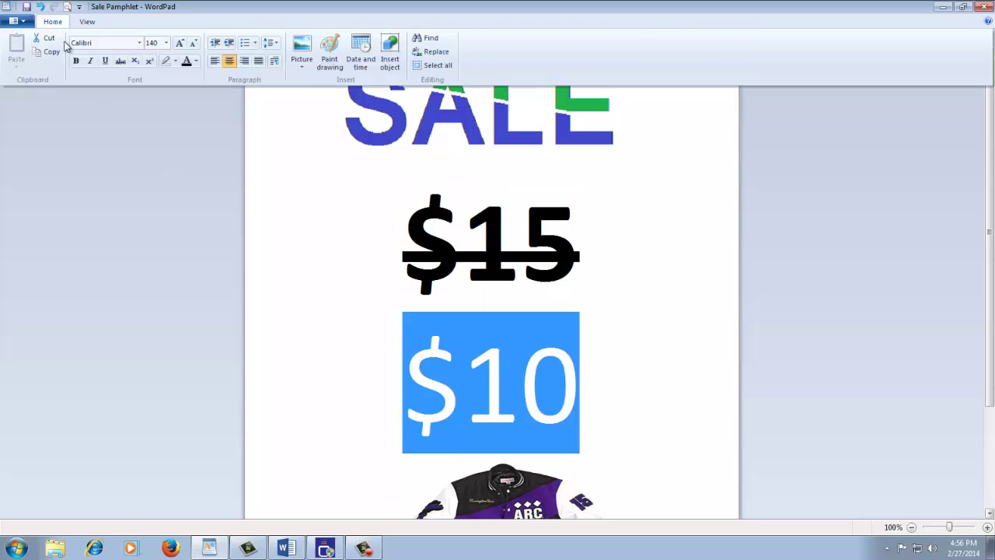
left_click(90, 61)
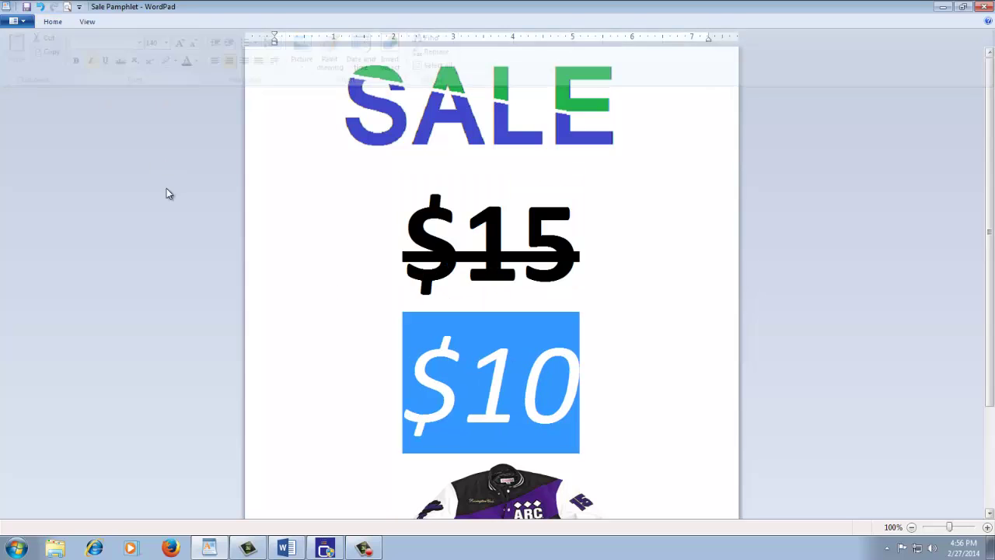
left_click(408, 369)
- Look at the Minimize the Ribbon option without changing it, and restore the full ribbon
left_click(78, 7)
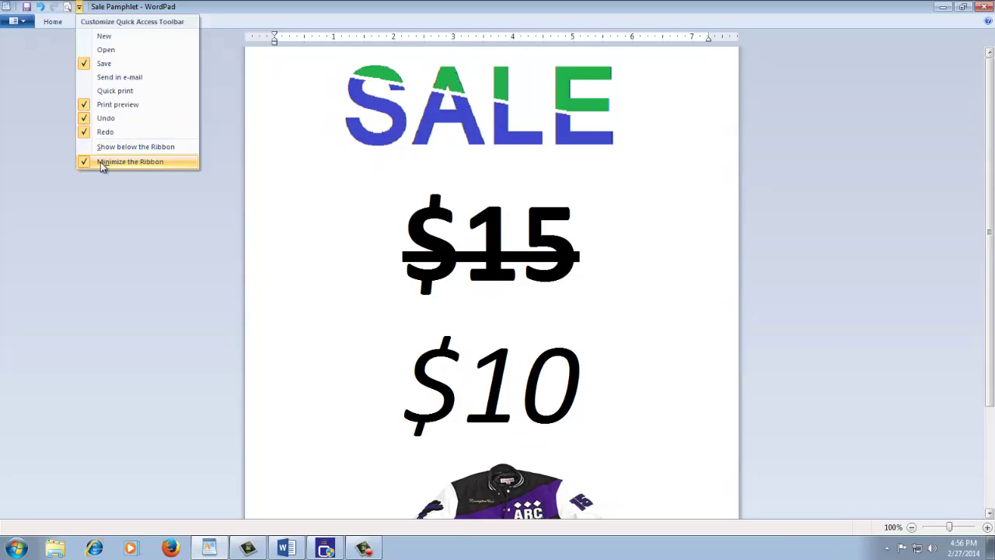
left_click(216, 125)
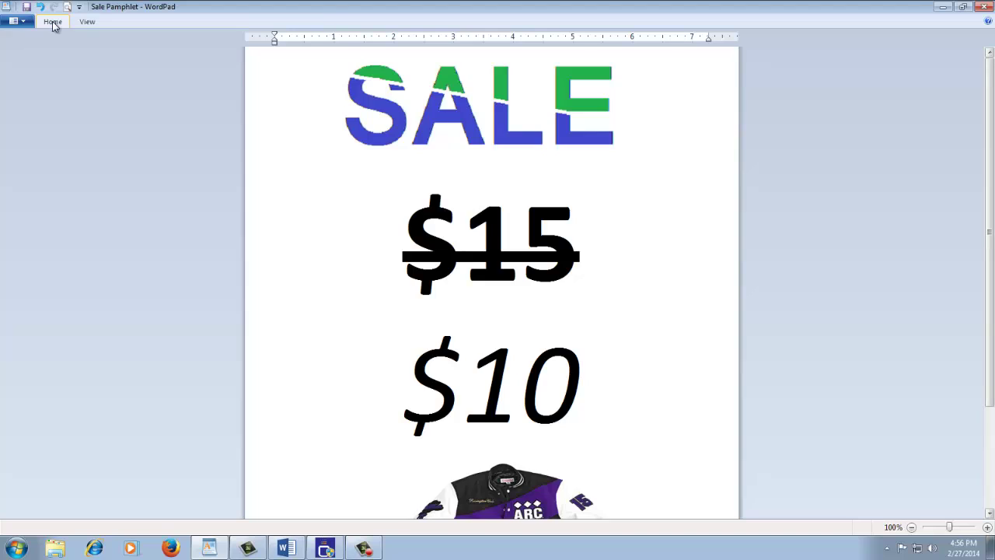
double_click(53, 22)
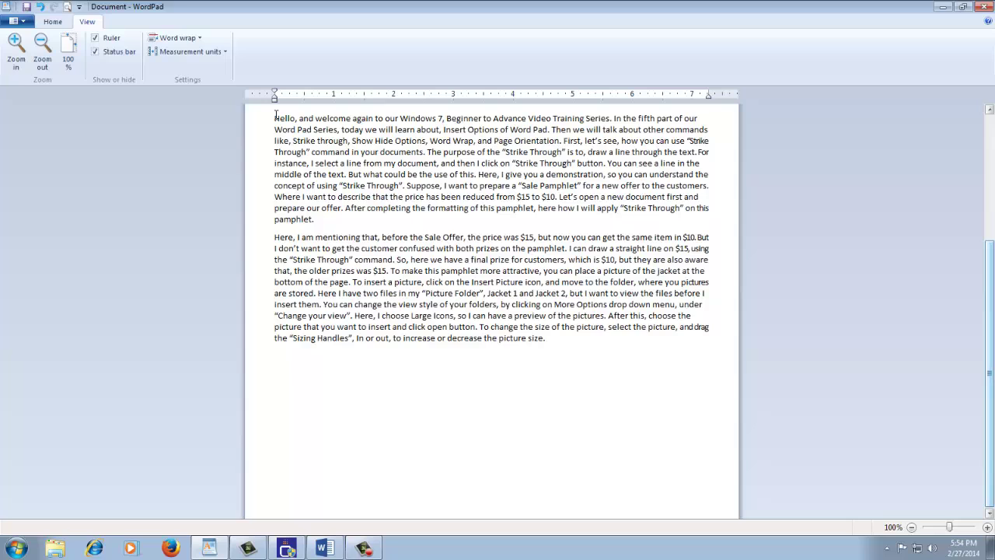
- Try the Wrap to window and No wrap settings on the two-paragraph document, ending on Wrap to window
left_click(190, 47)
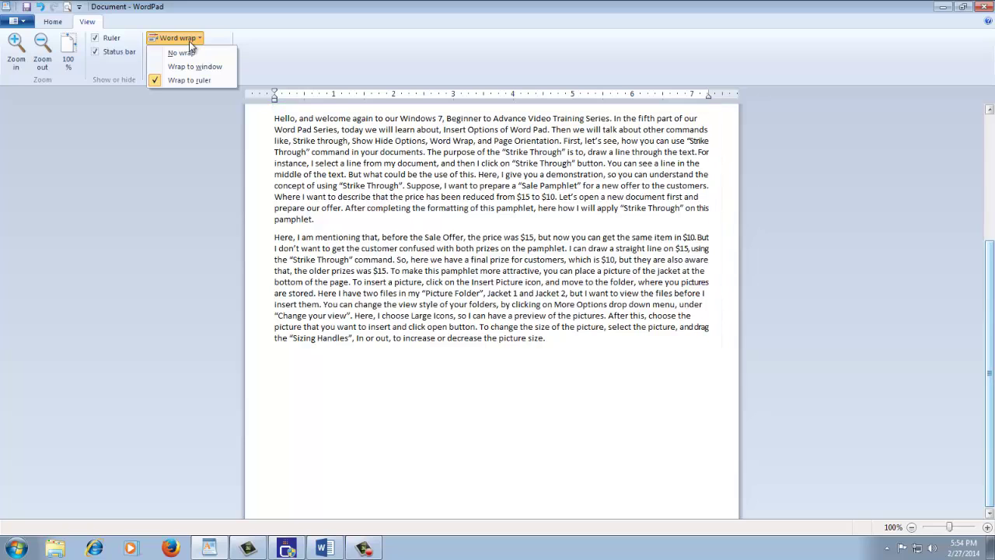
left_click(189, 69)
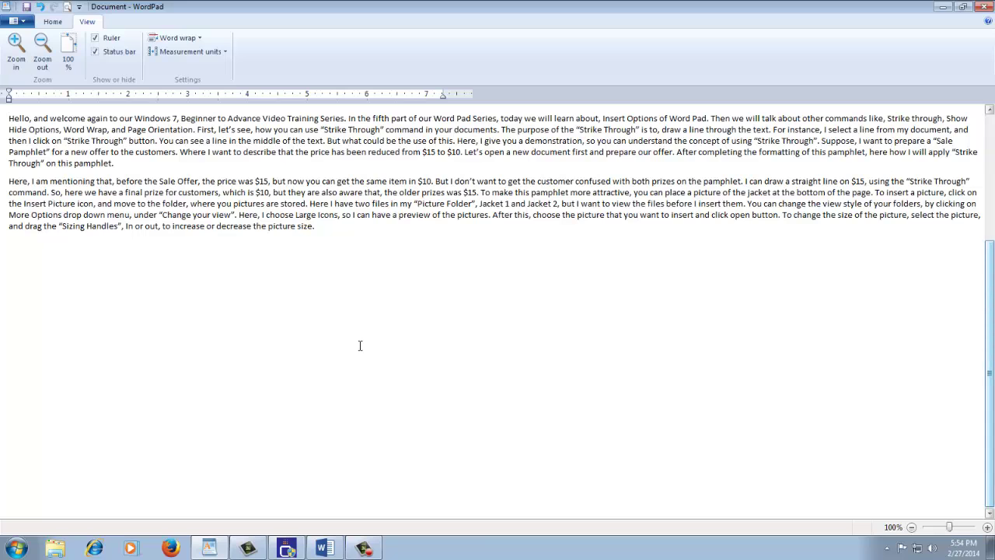
left_click(193, 39)
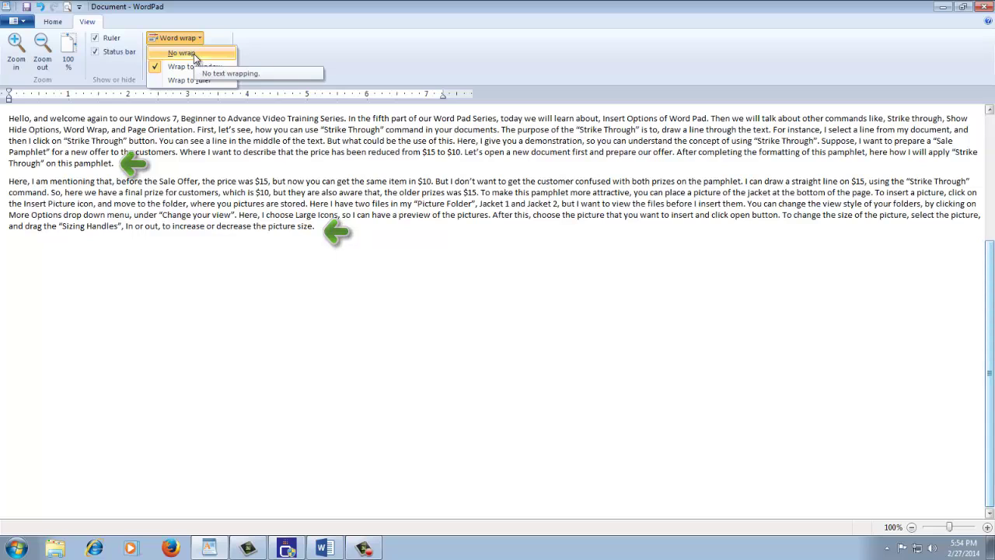
left_click(194, 53)
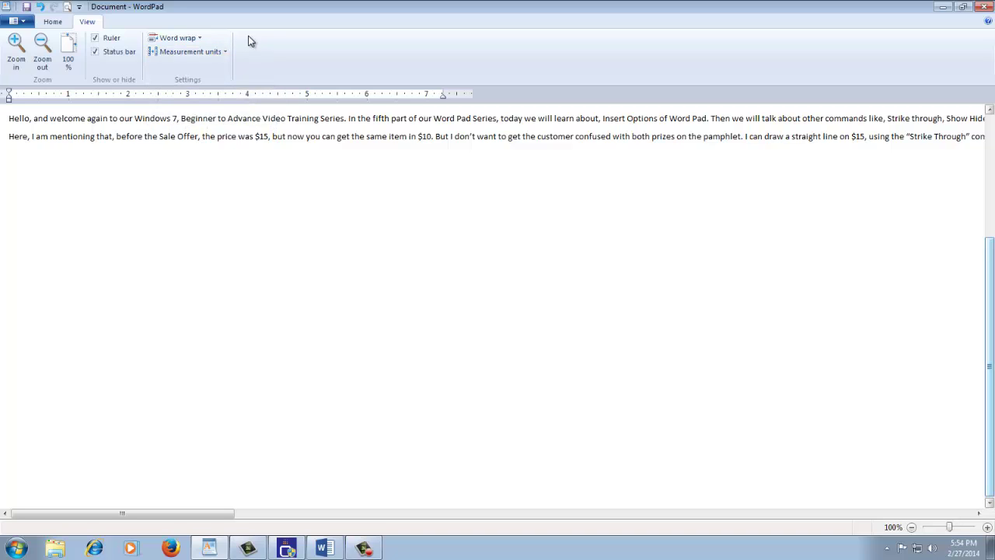
left_click(194, 38)
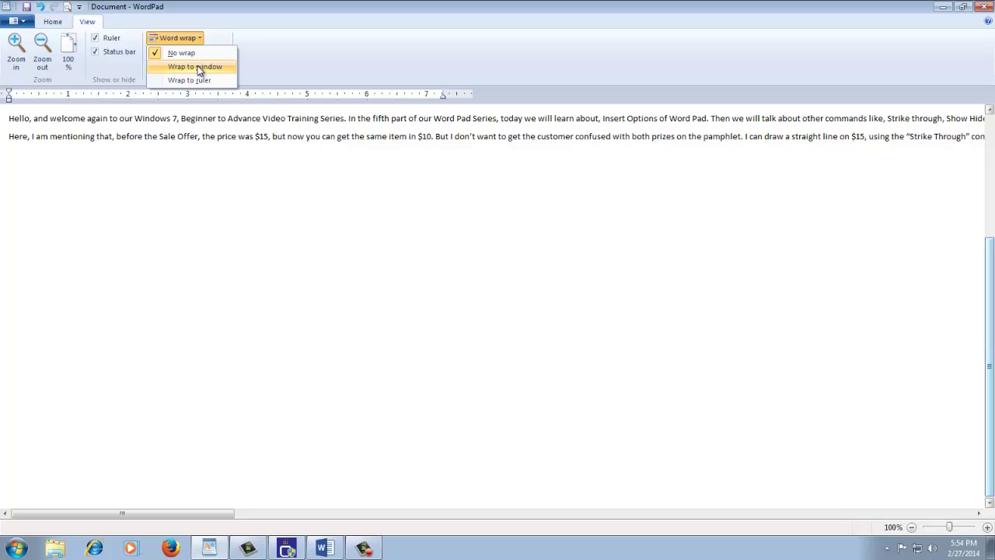
left_click(200, 68)
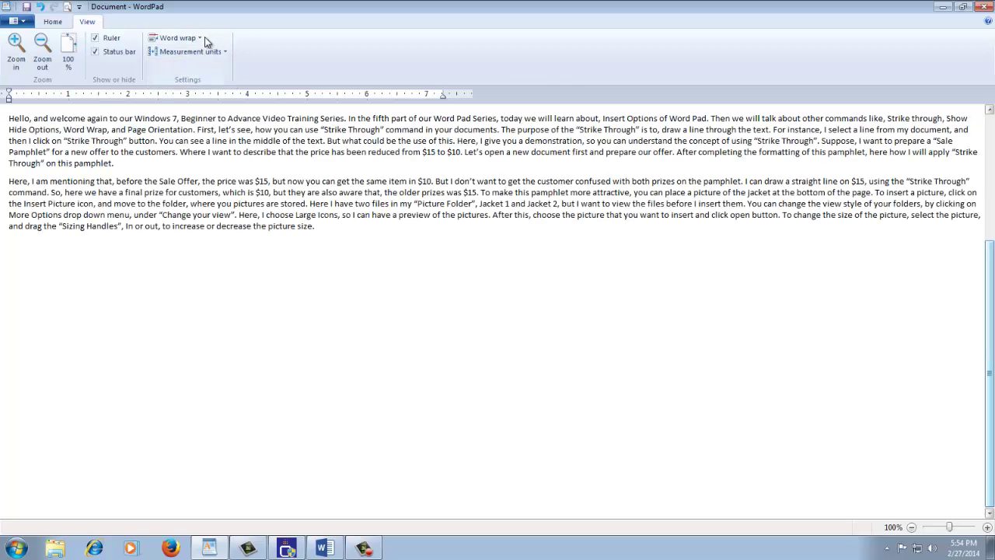
- Check the two-paragraph document's text layout in print preview at 100%, and close the preview
left_click(22, 26)
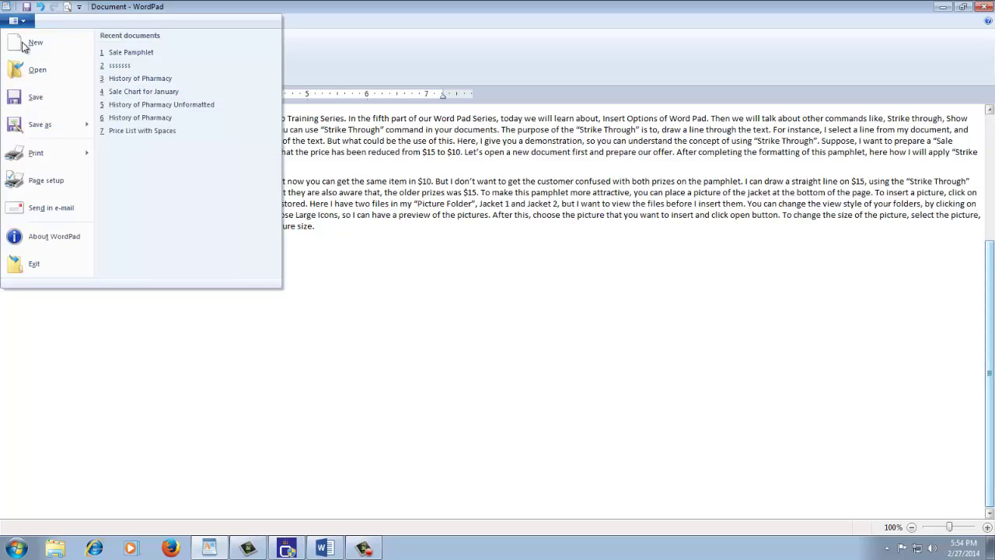
mouse_move(33, 156)
left_click(158, 136)
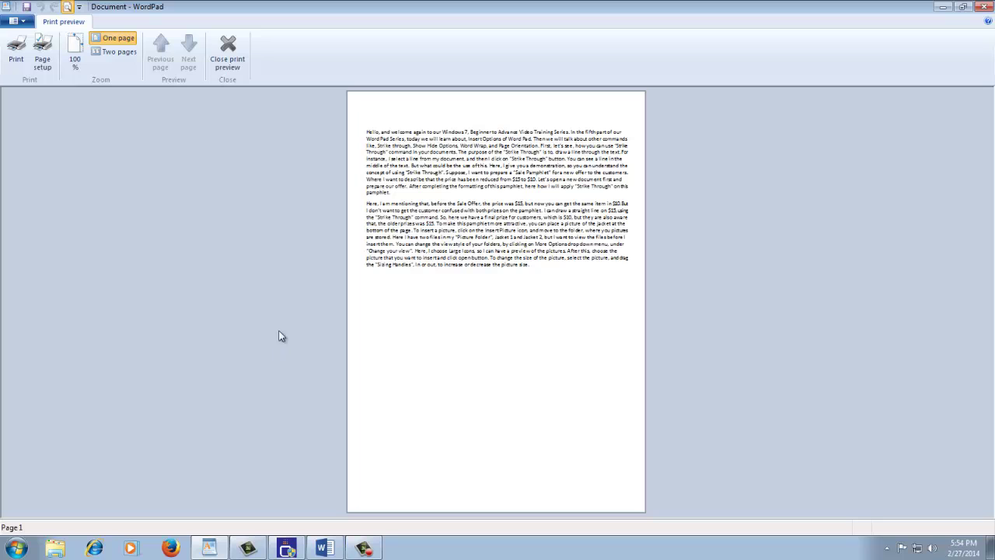
left_click(515, 191)
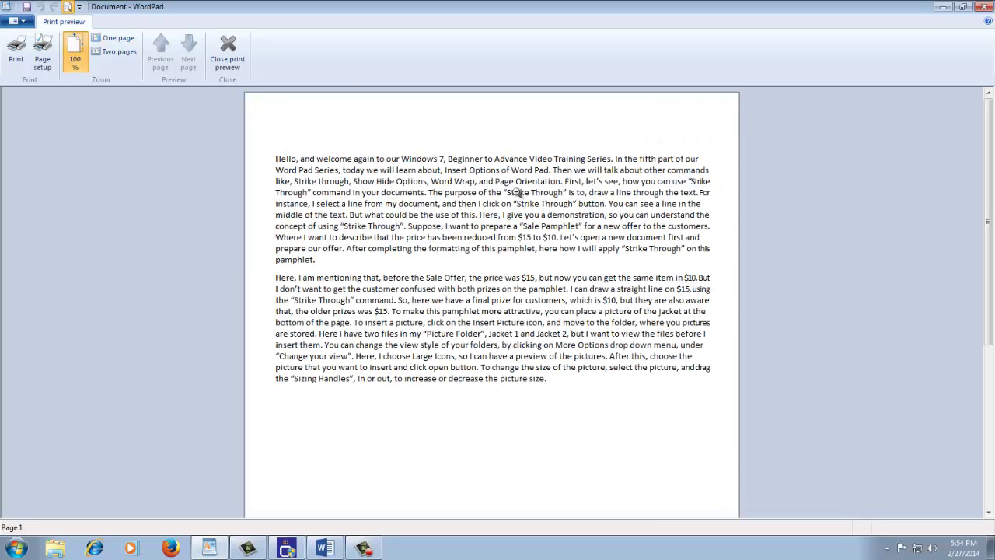
left_click(227, 58)
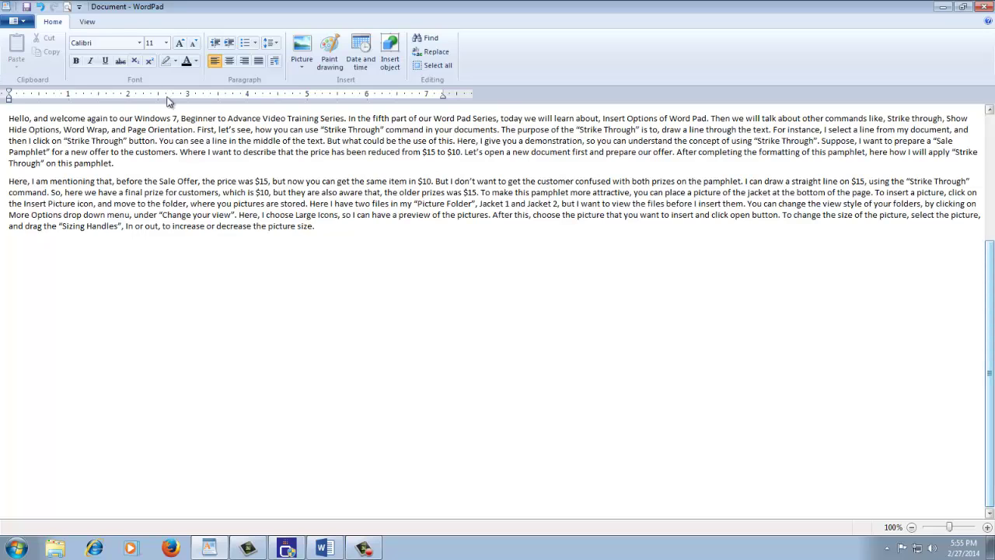
- Set the document's word wrap to Wrap to ruler
left_click(88, 22)
left_click(190, 40)
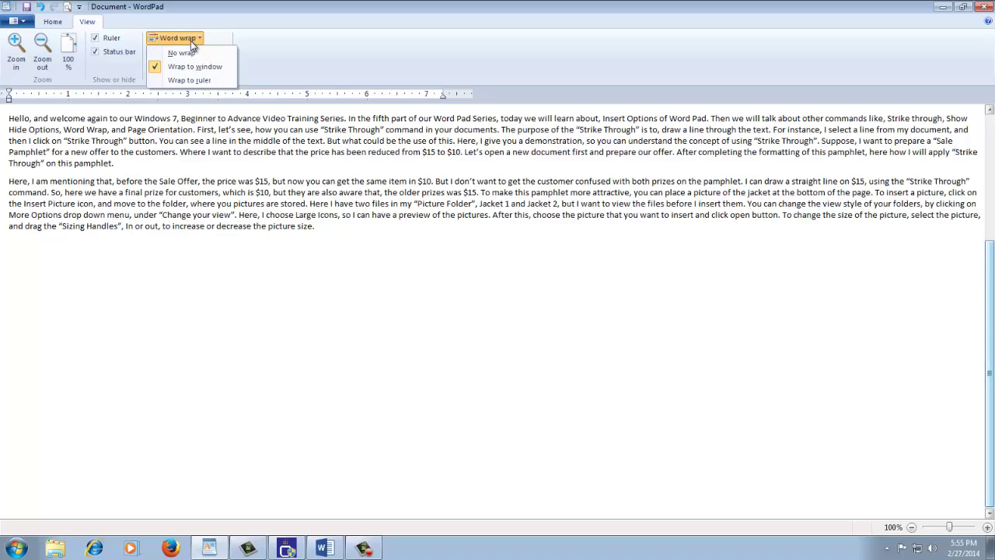
left_click(191, 80)
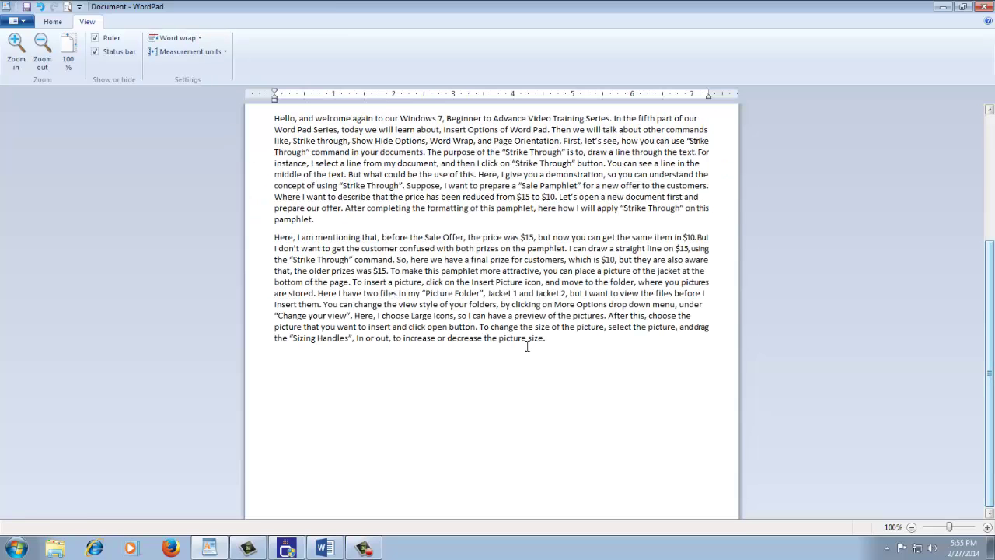